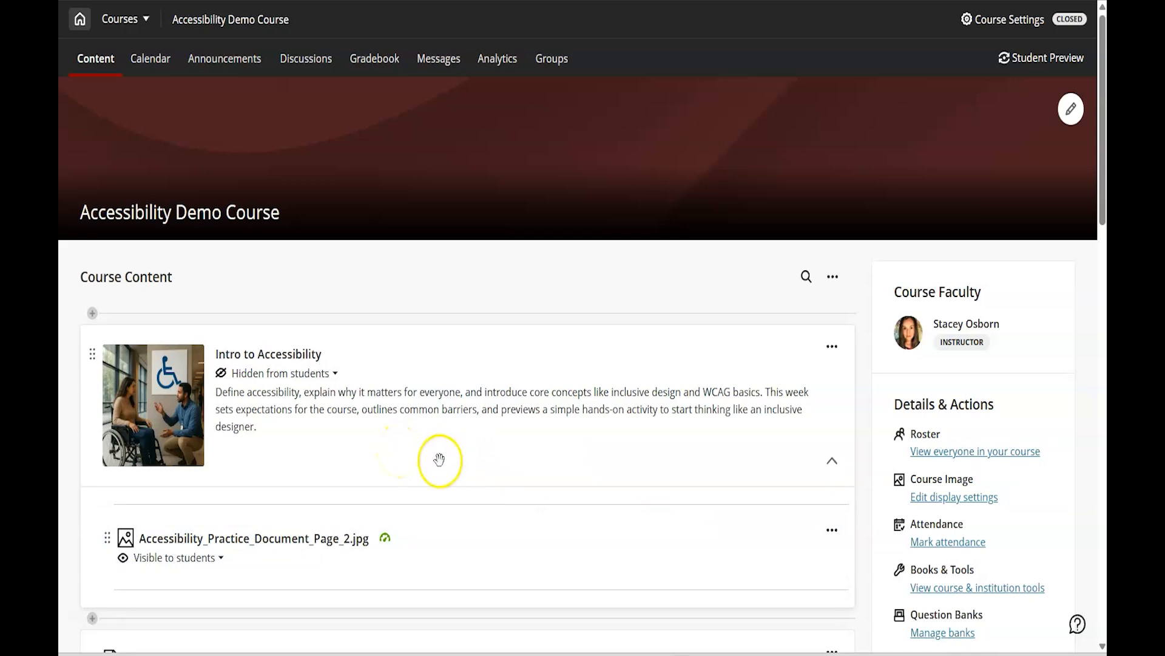
Step: Add the video file Using_Blackboard_Ally_to_Improve_Accessibility.mp4 from the device above the Intro to Accessibility module and save it
left_click(92, 312)
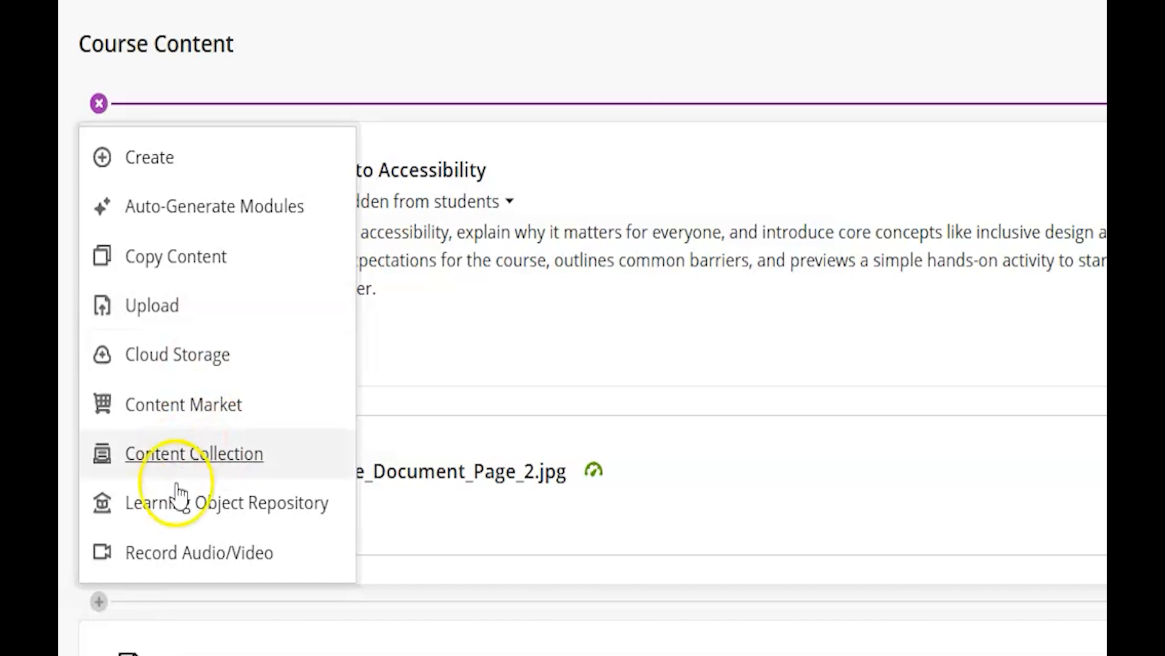
left_click(238, 550)
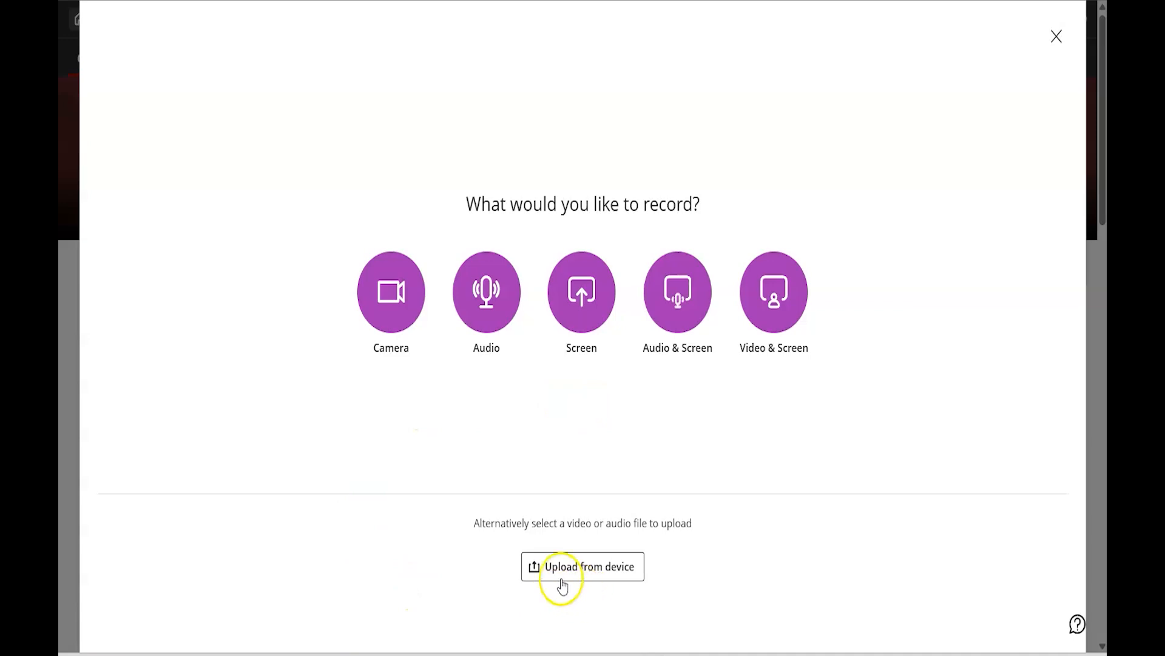
left_click(596, 573)
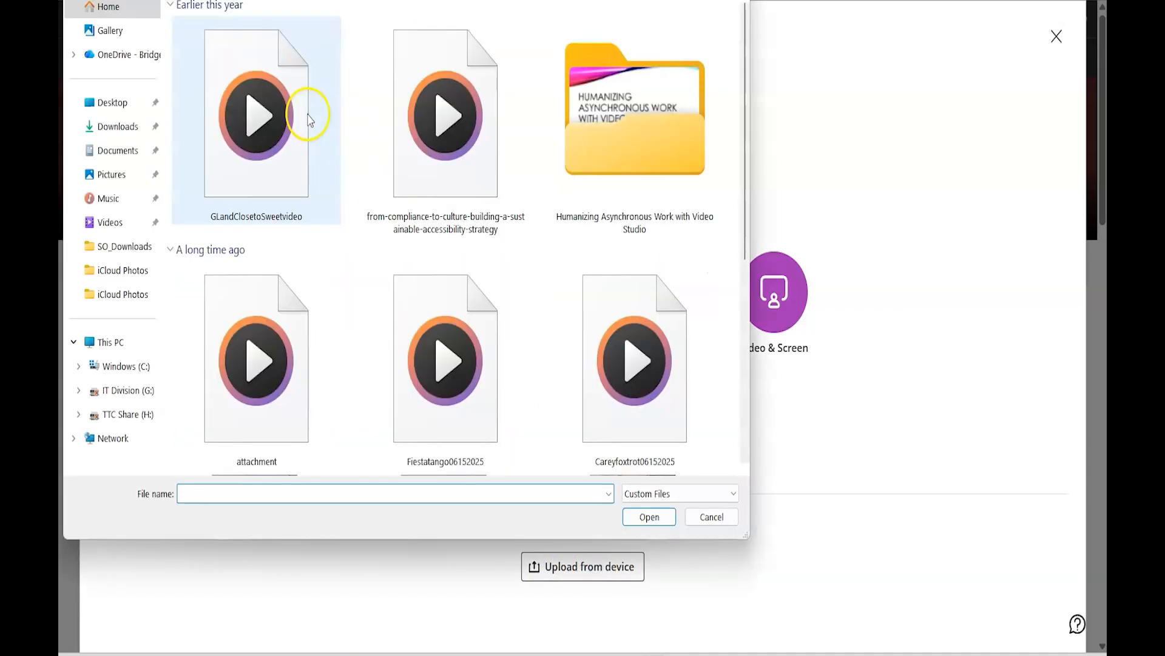
left_click(313, 124)
left_click(648, 517)
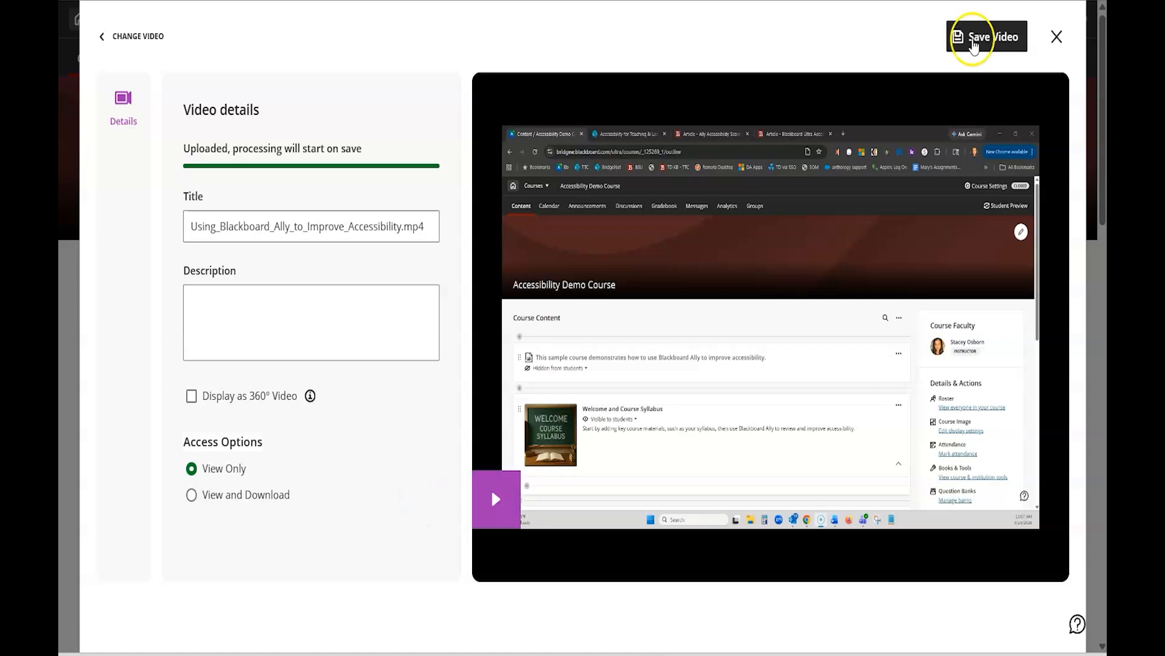
left_click(977, 37)
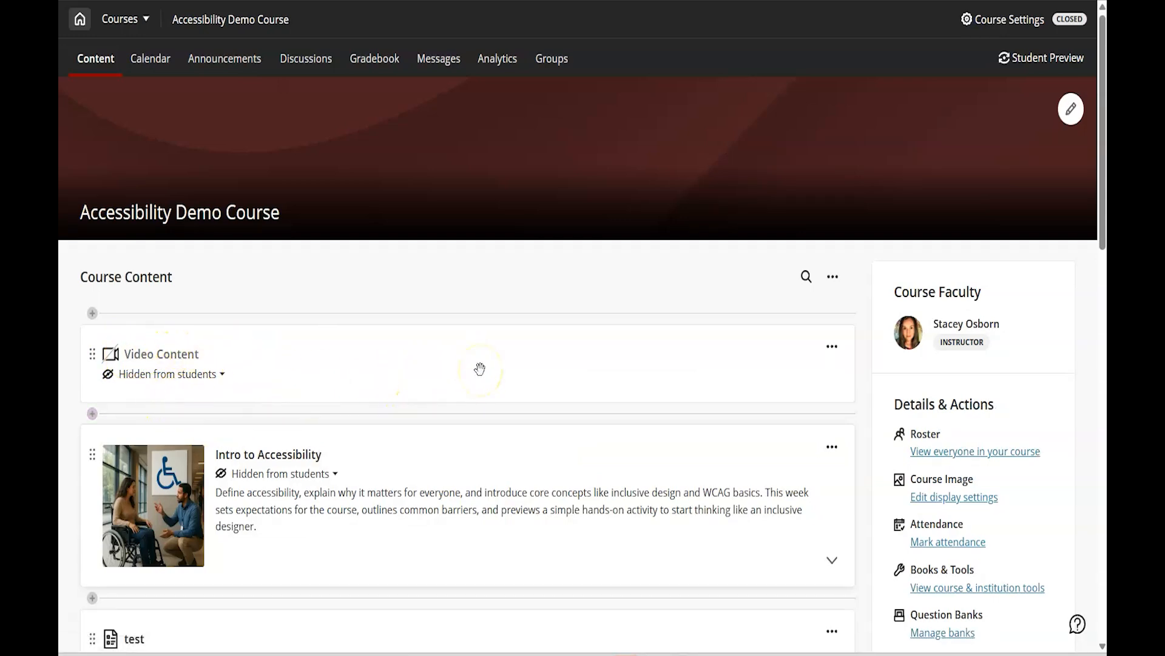
Step: Rename the new video item "Using Blackboard Ally", give it the description "Watch this video before class..." and save
left_click(832, 349)
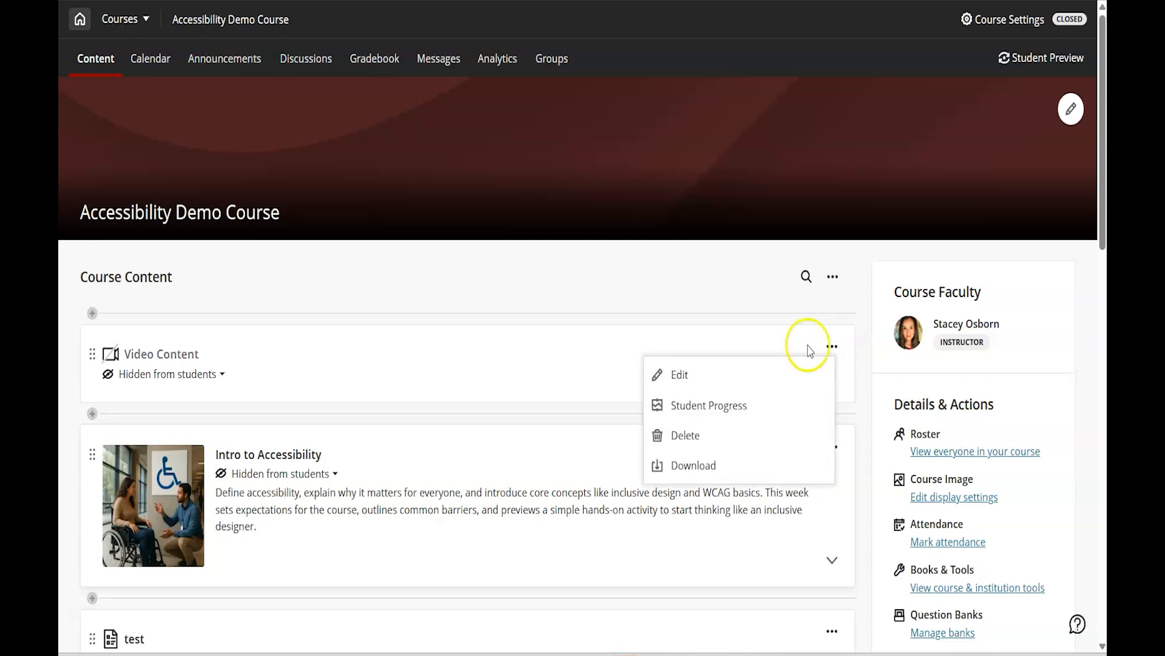
left_click(703, 377)
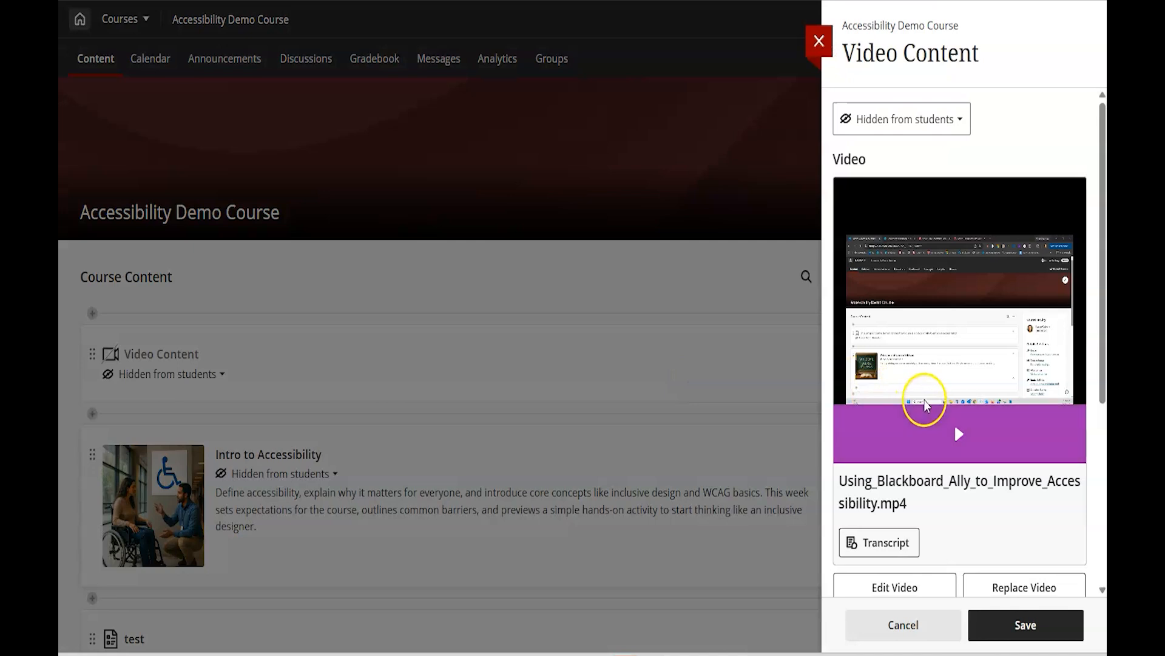
left_click(868, 51)
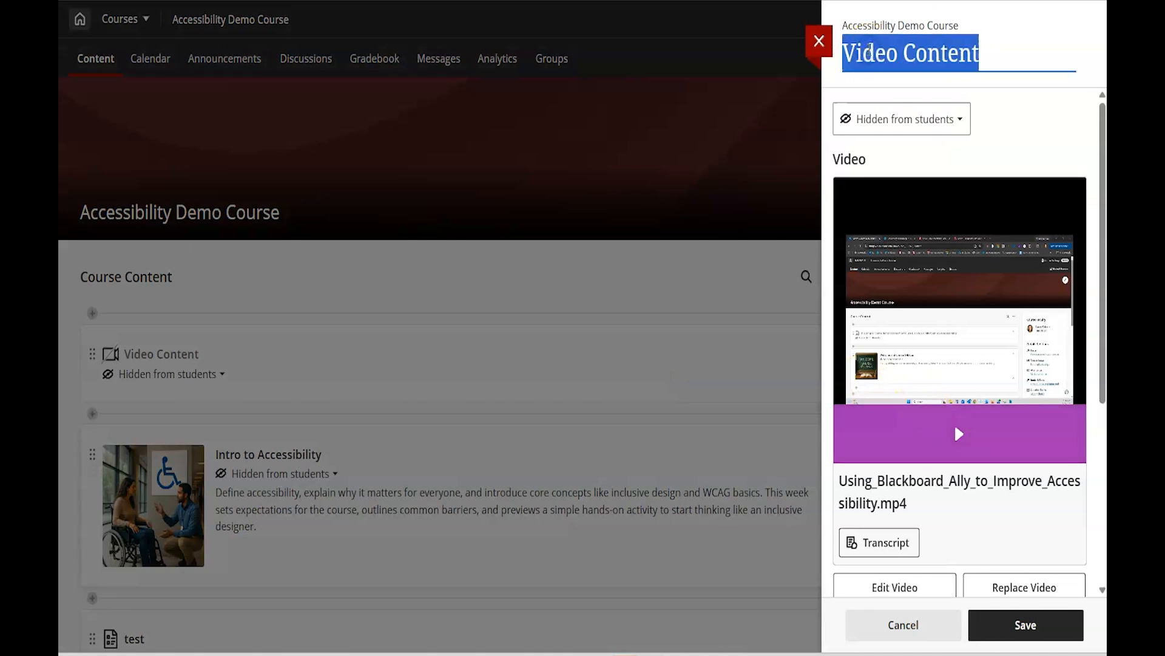
type("Using Blackboard Ally")
key("Return")
scroll(949, 294, "down", 5)
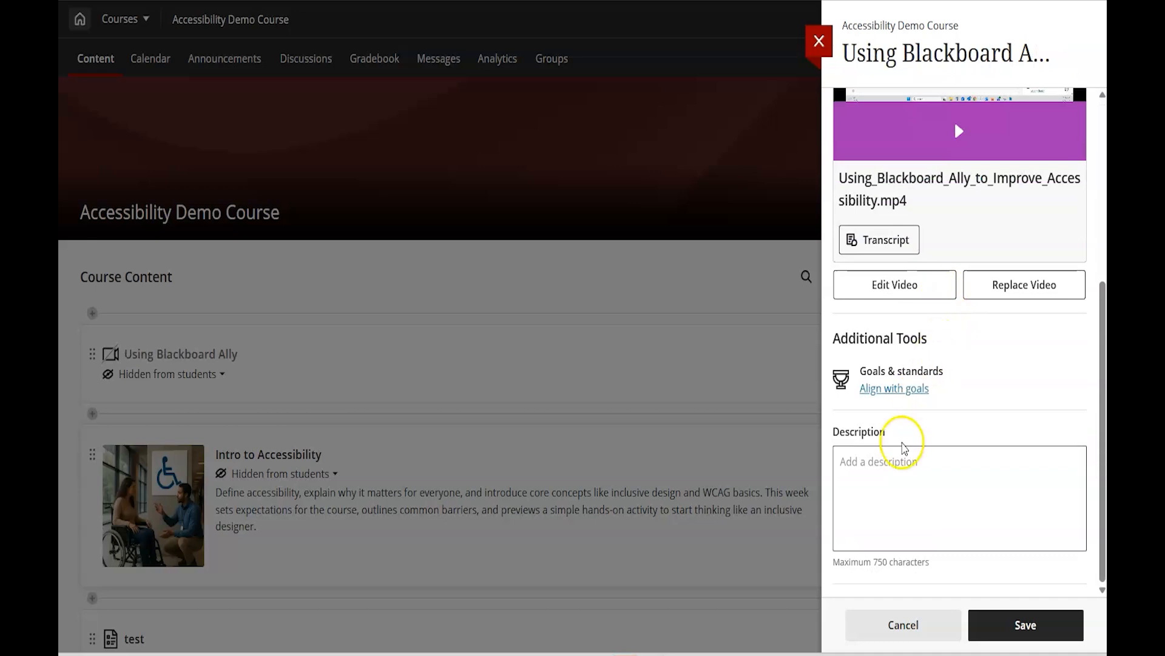
left_click(890, 467)
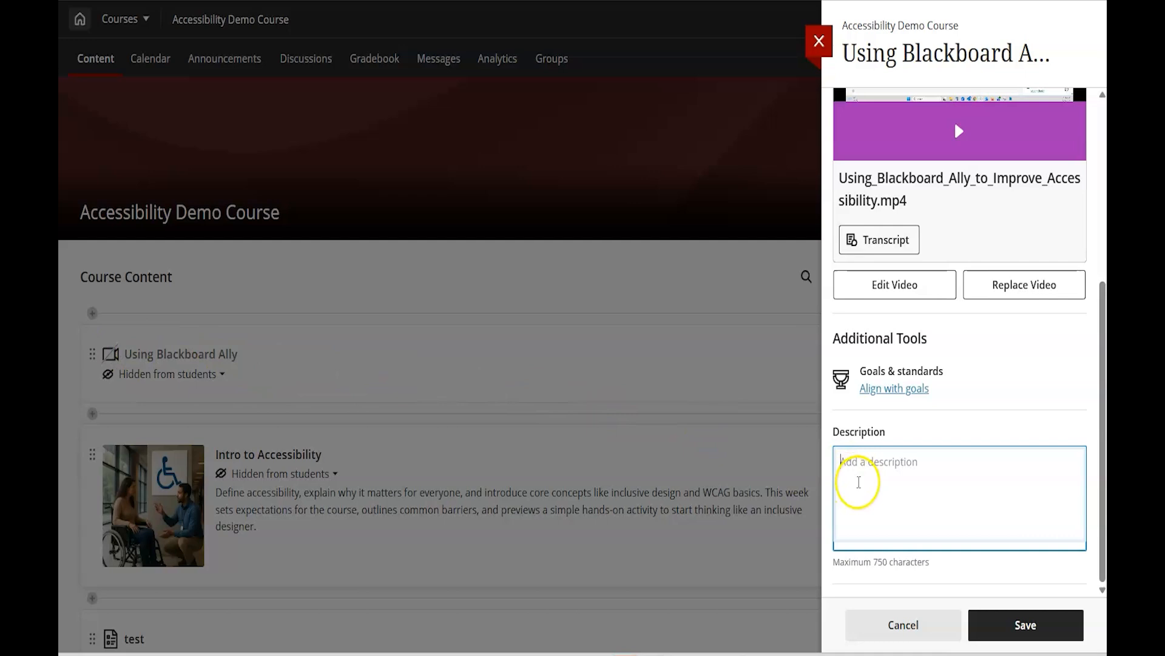
left_click(1026, 625)
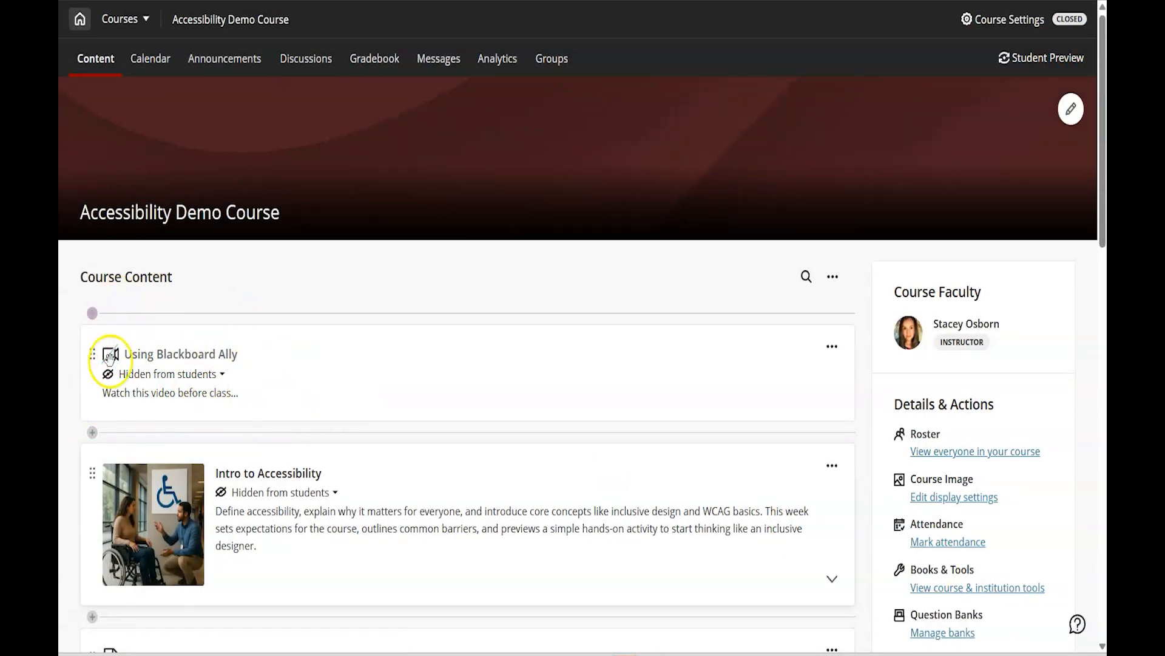
Step: Open the Using Blackboard Ally item for editing and read through its video transcript
left_click(831, 347)
left_click(692, 377)
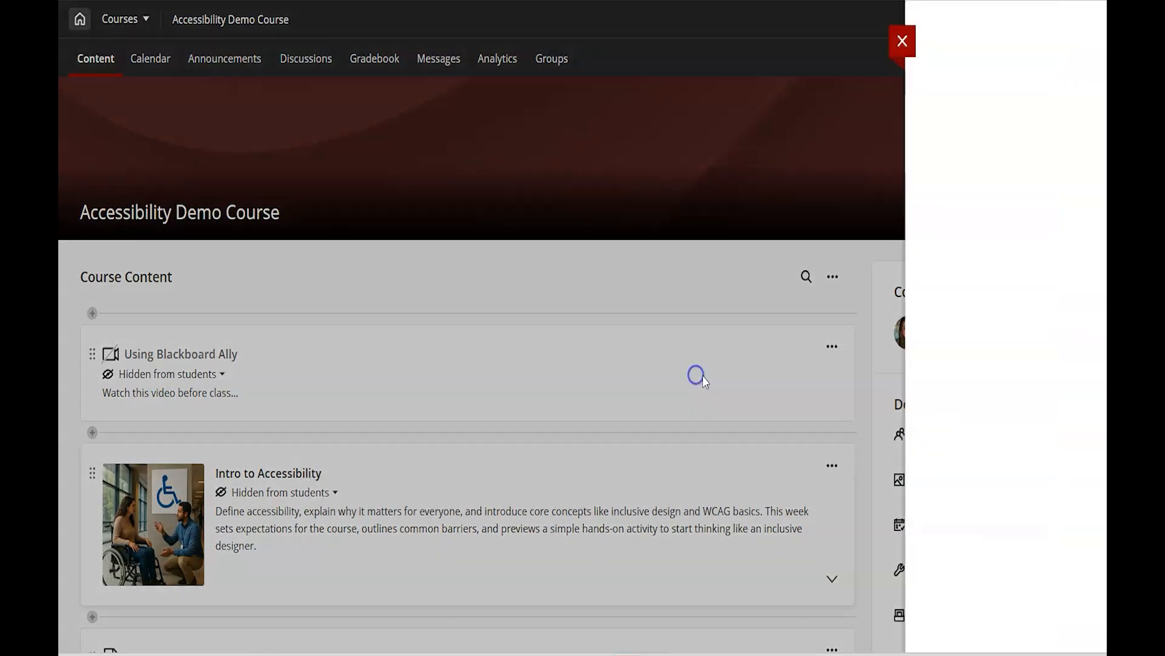
scroll(984, 498, "down", 1)
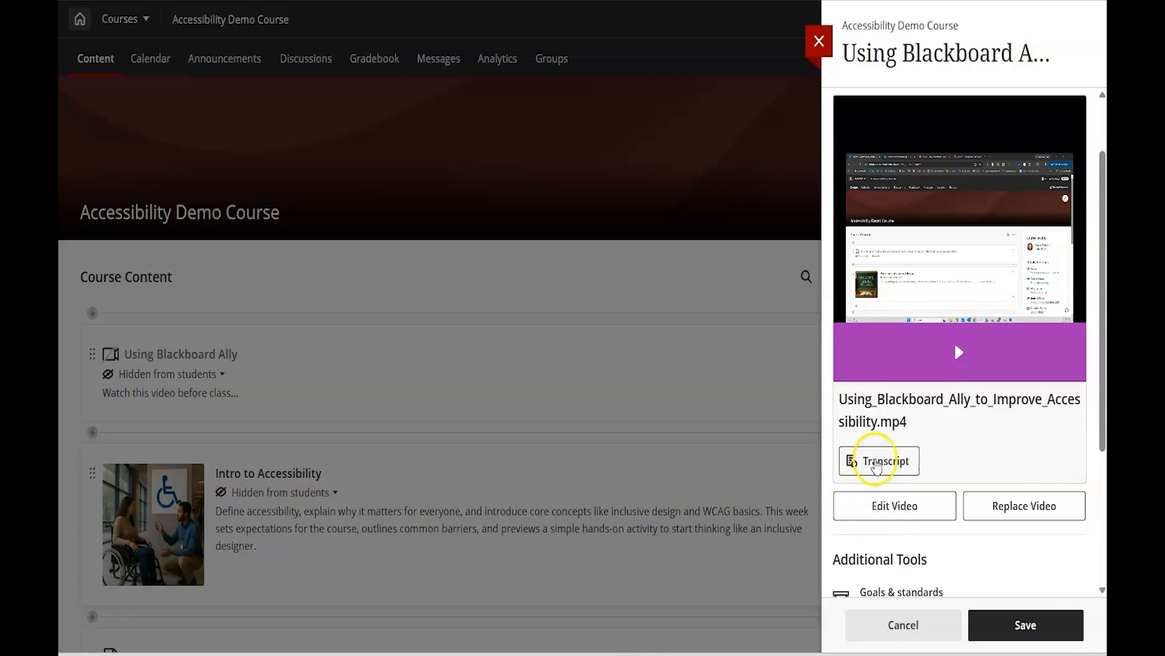
left_click(879, 463)
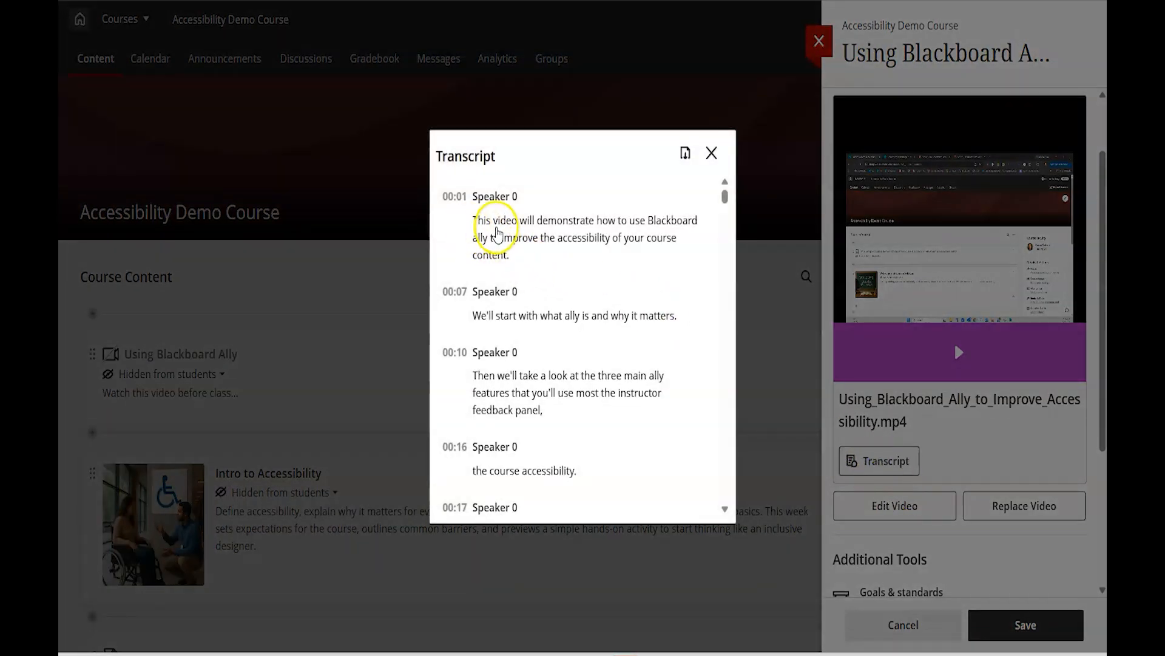
scroll(557, 331, "down", 10)
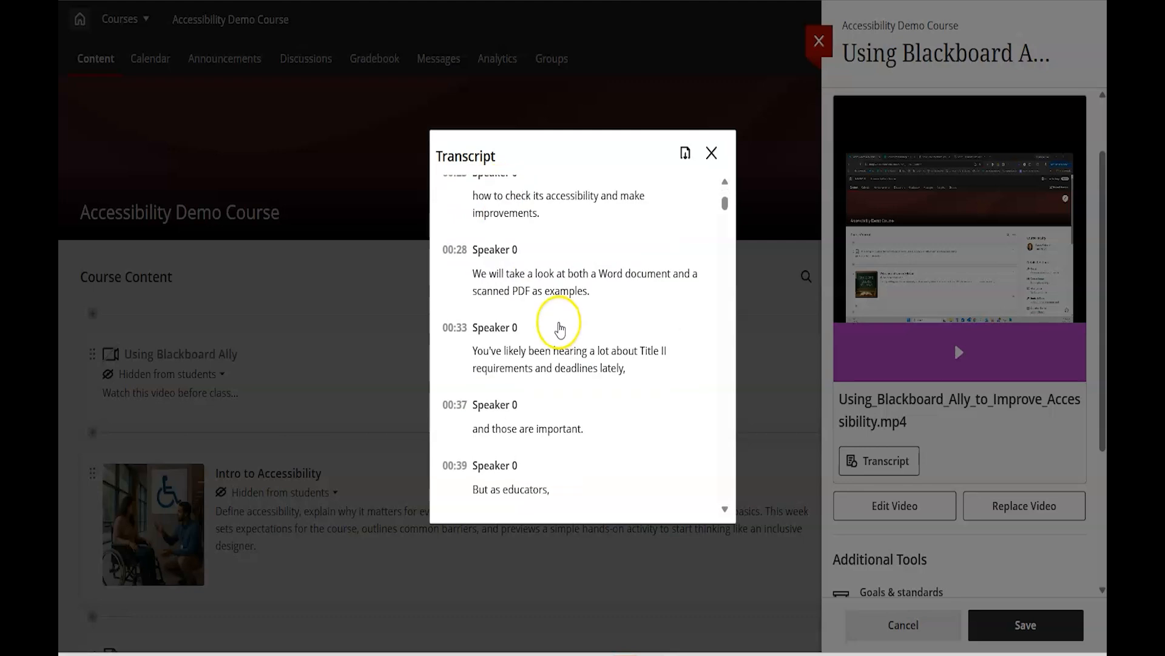
scroll(558, 332, "down", 5)
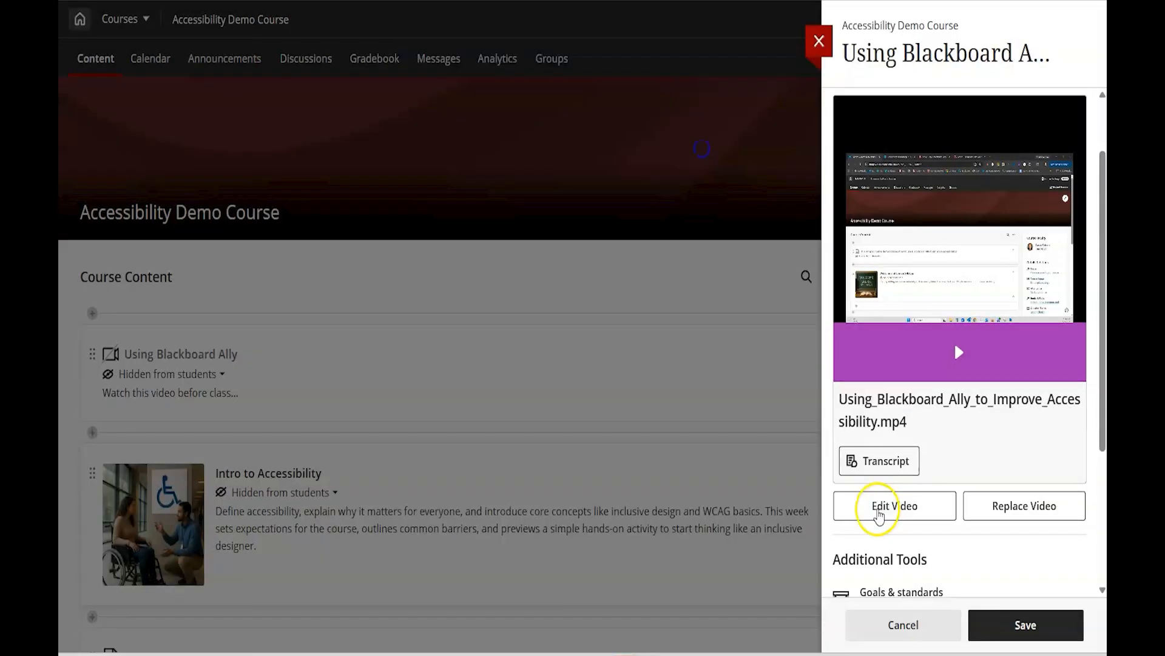
Step: Edit the video's transcript to replace the Speaker 0 label with the presenter's first name in all entries
left_click(904, 510)
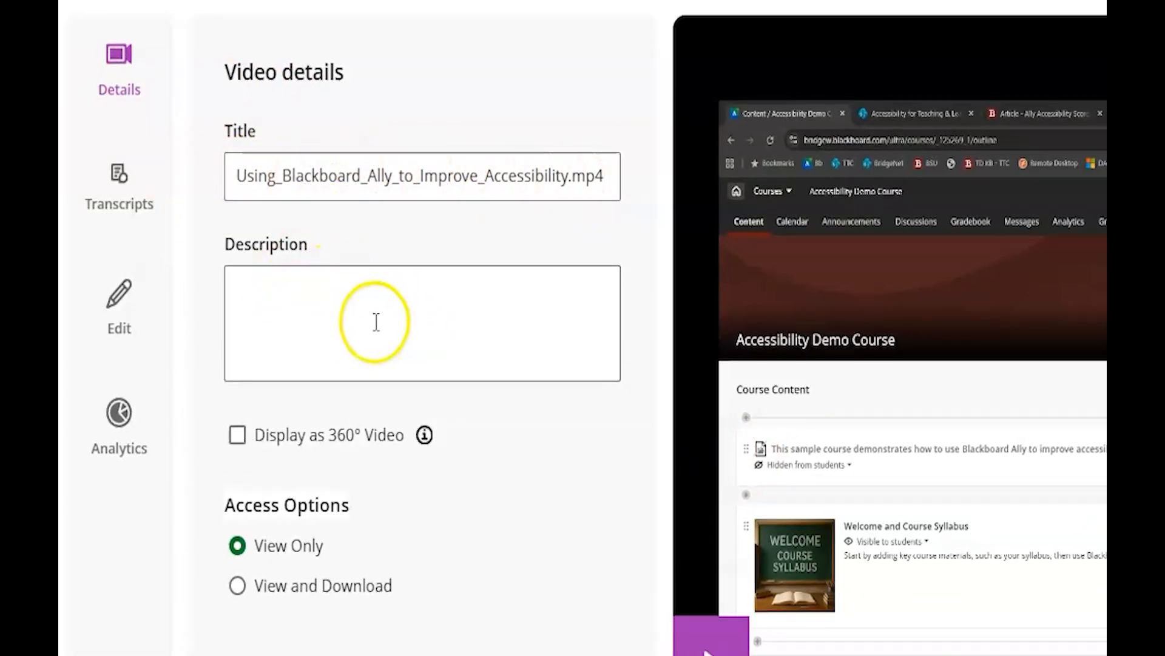
left_click(120, 184)
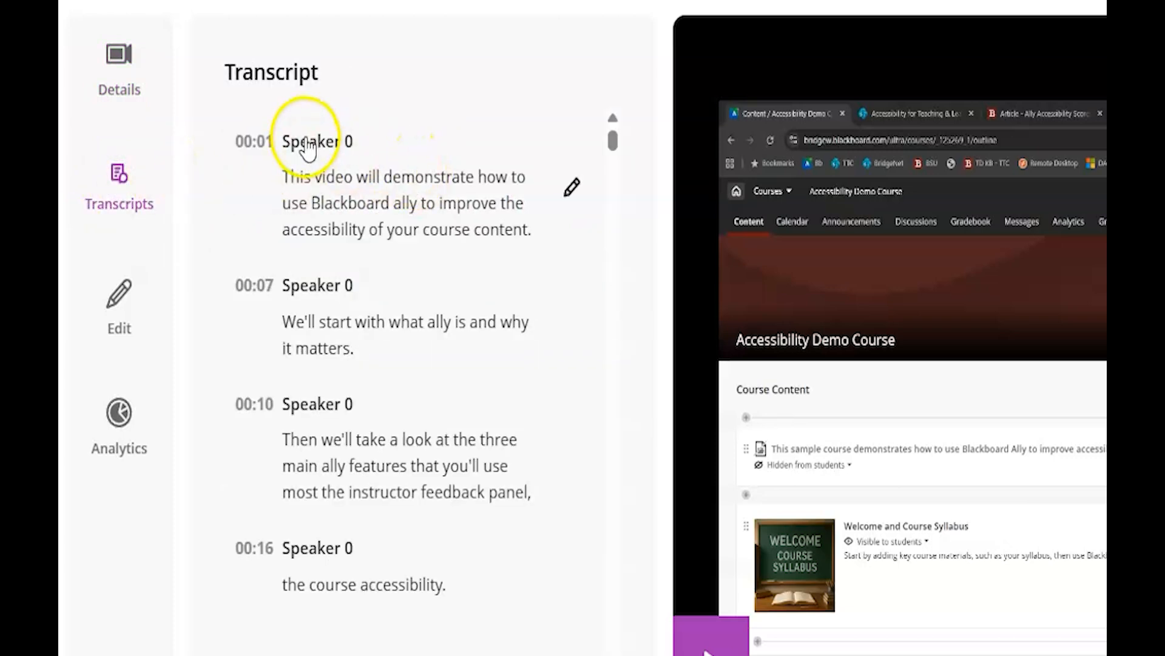
left_click(321, 145)
left_click(570, 187)
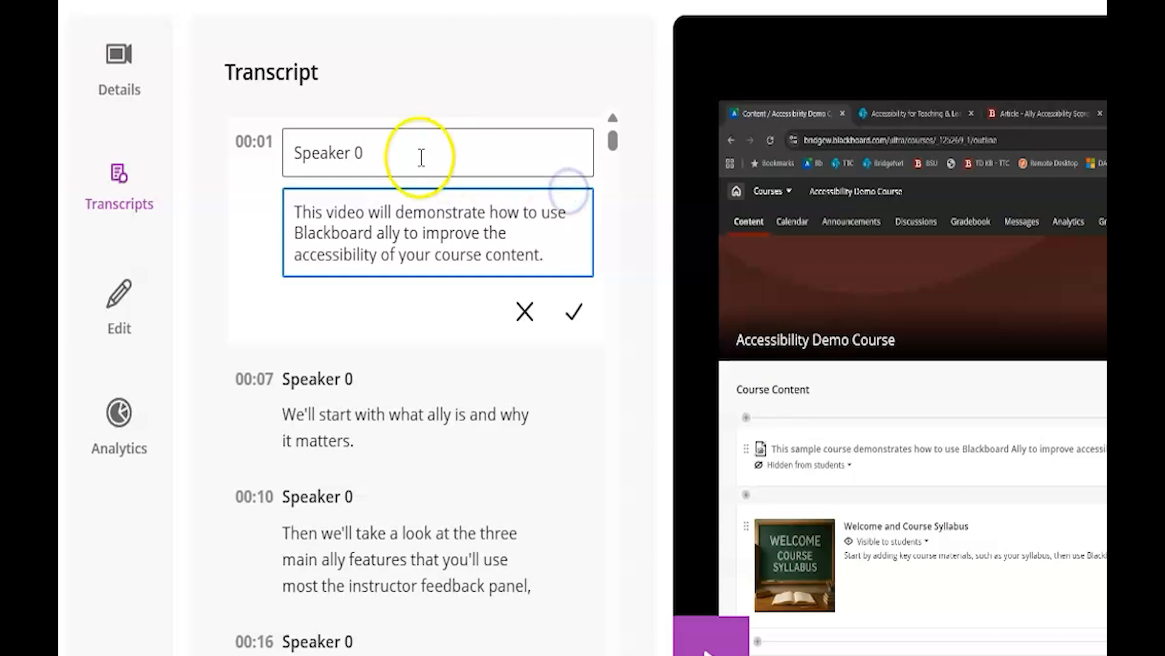
left_click_drag(422, 156, 254, 147)
type("Stace")
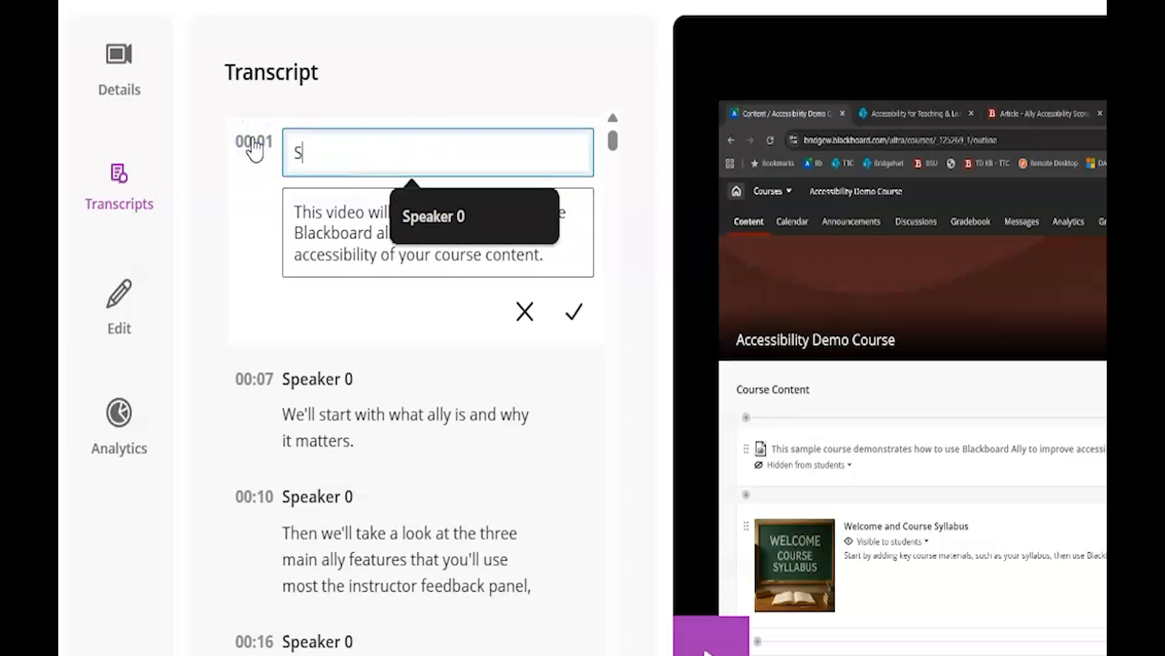
left_click(338, 212)
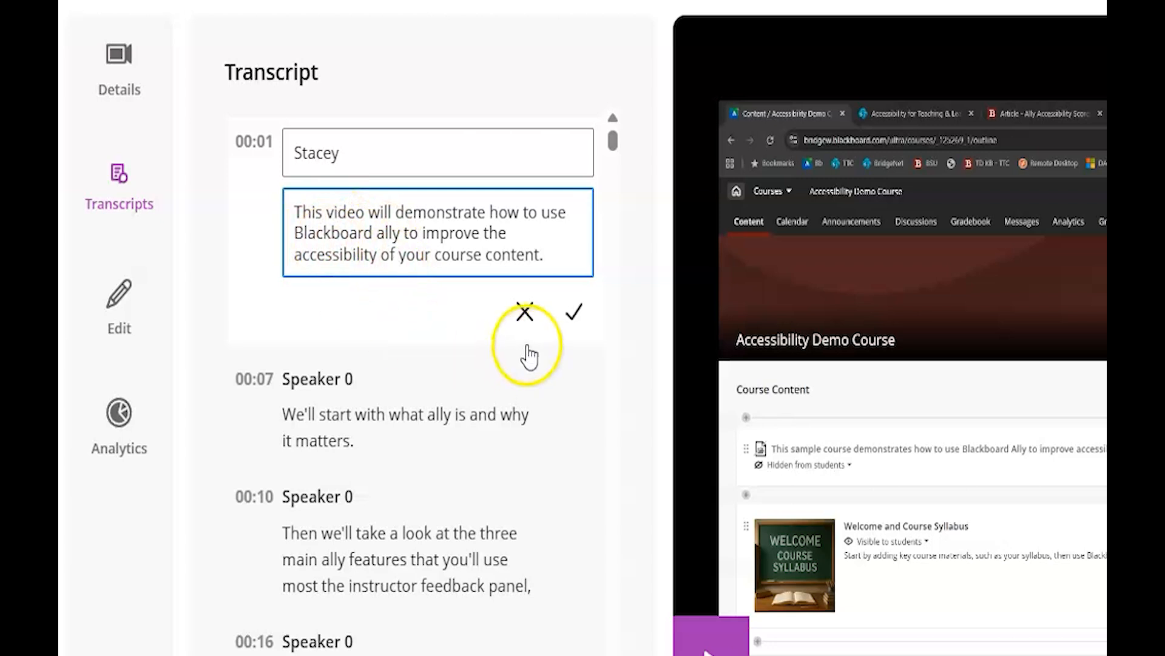
left_click(570, 314)
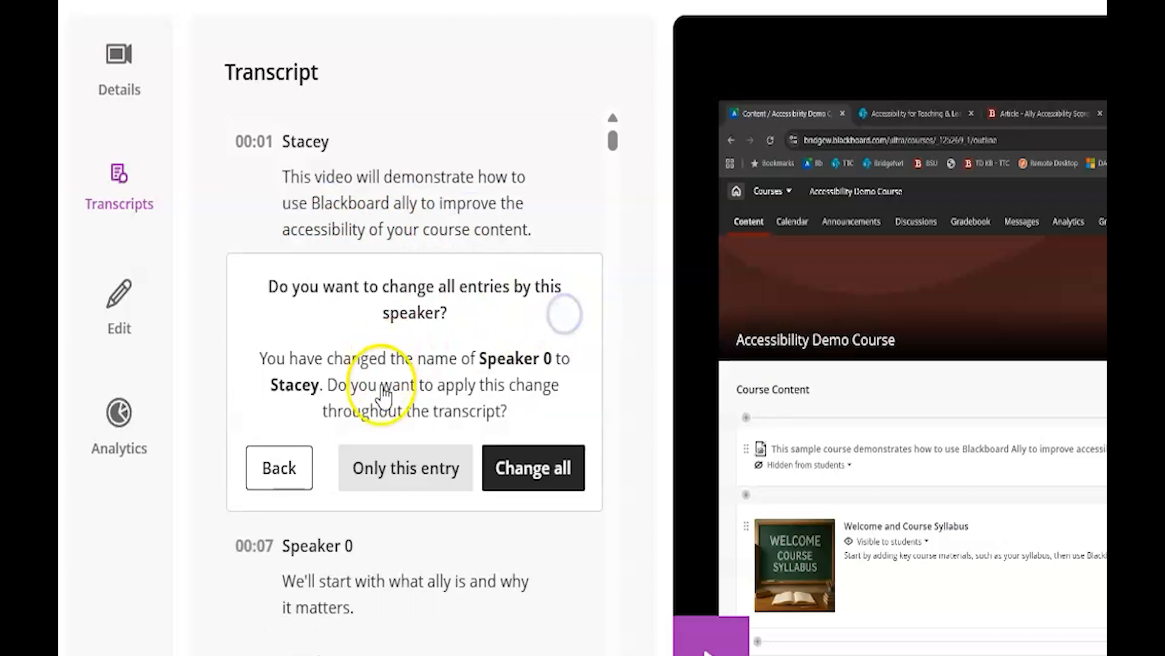
left_click(535, 469)
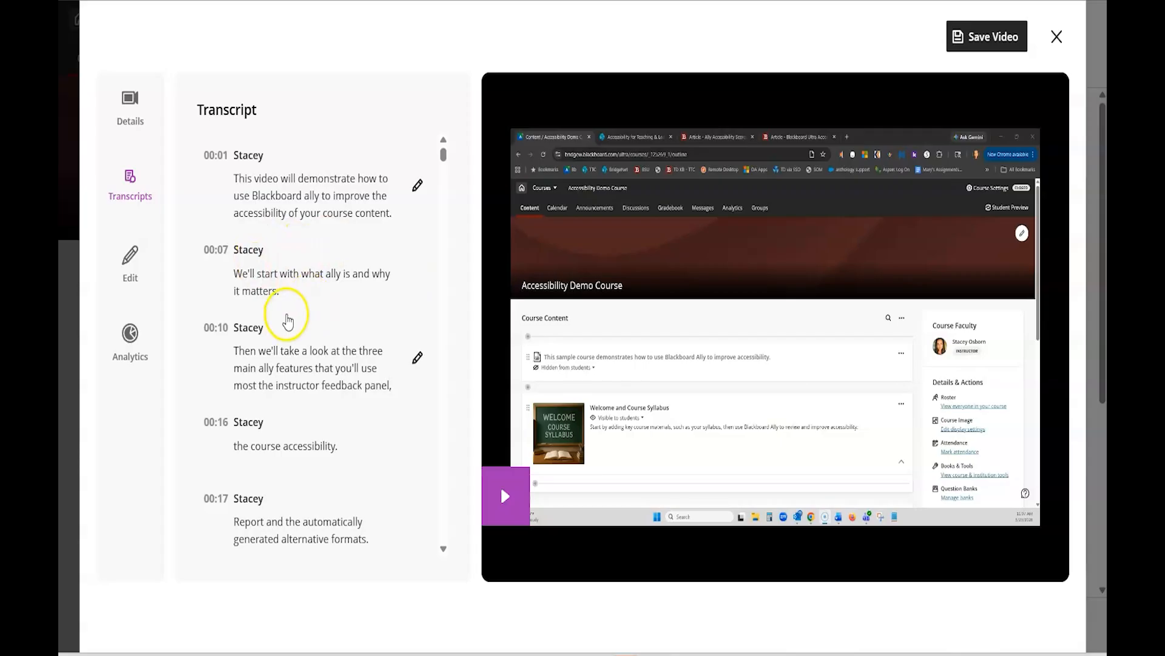
Step: Review the transcript entries through to the end, and look at the video's knowledge check editor and analytics
scroll(360, 390, "down", 5)
scroll(289, 319, "down", 5)
scroll(286, 317, "down", 8)
scroll(273, 273, "up", 1)
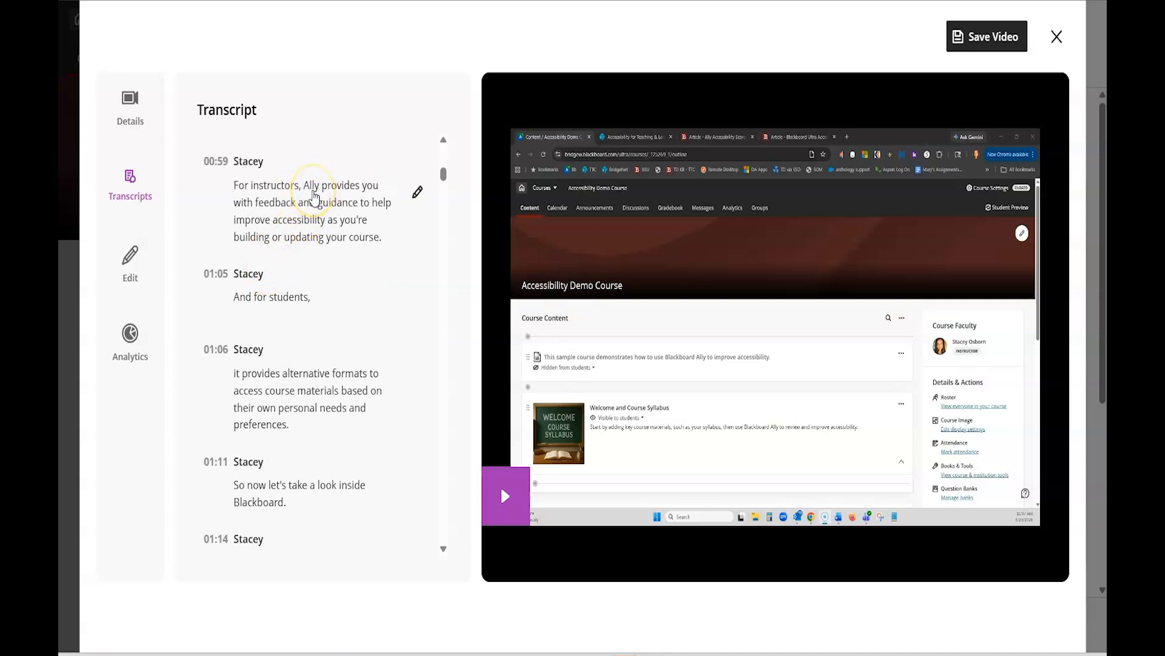
scroll(312, 201, "down", 9)
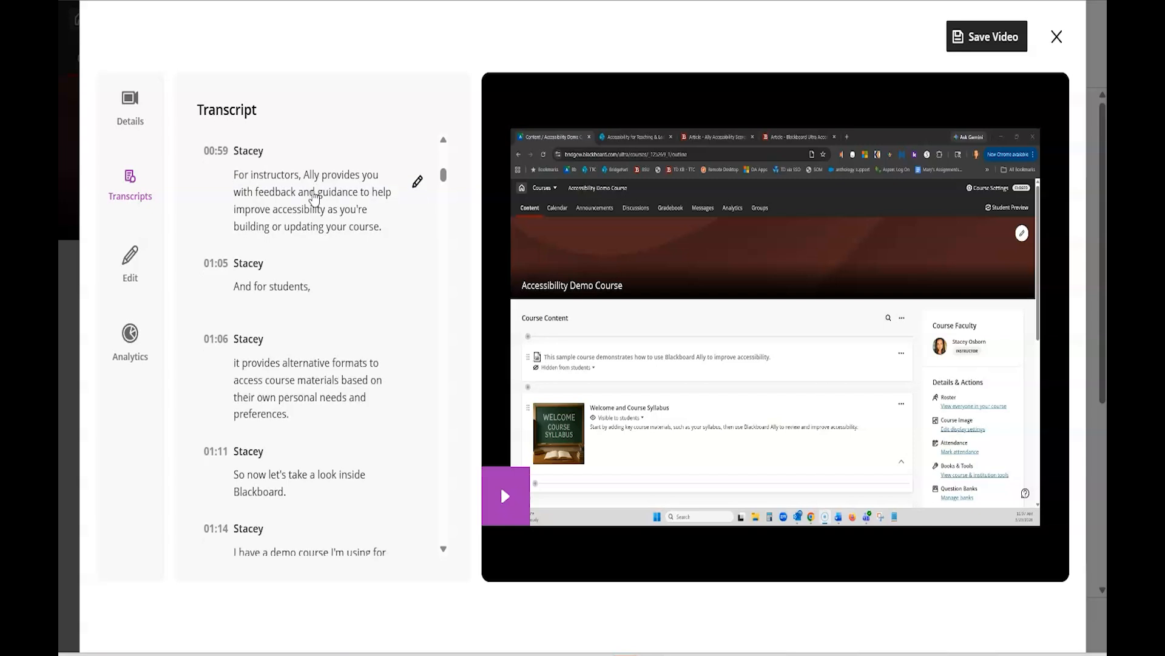
scroll(311, 213, "down", 3)
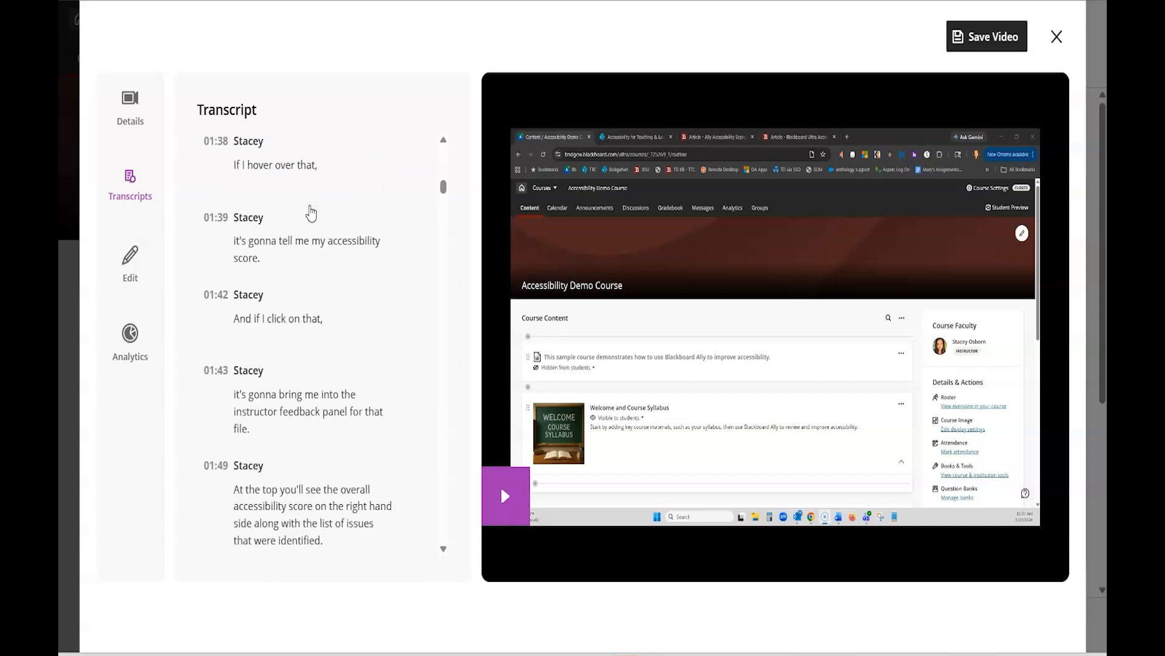
left_click_drag(444, 193, 447, 555)
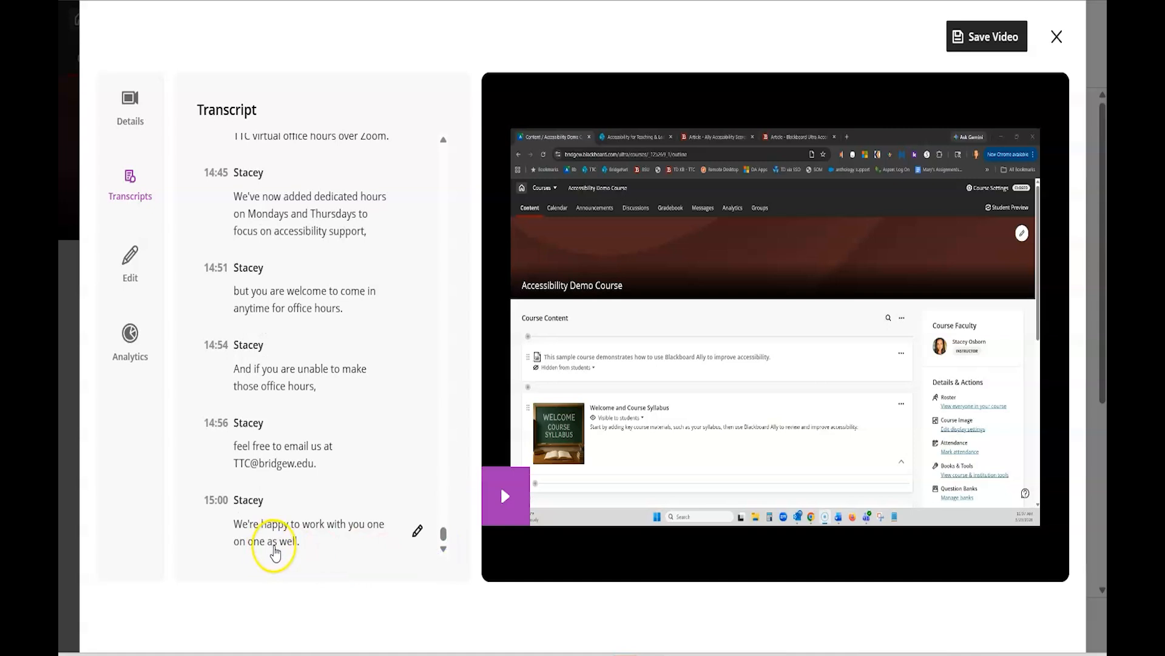
scroll(303, 480, "up", 6)
mouse_move(285, 448)
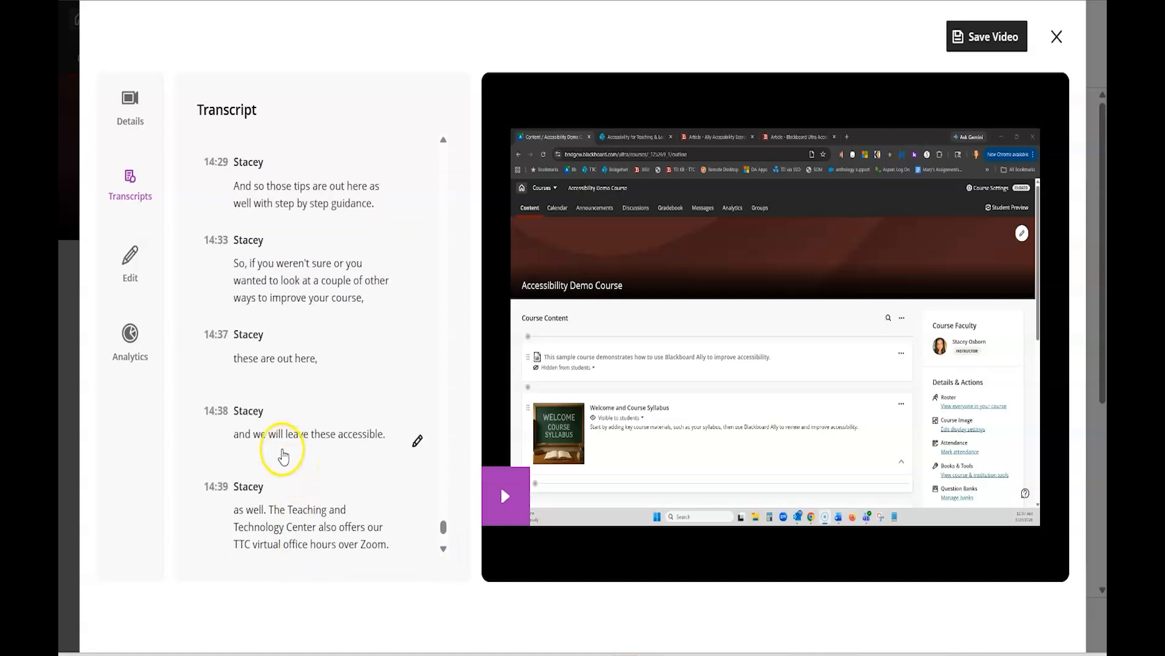
scroll(297, 432, "up", 5)
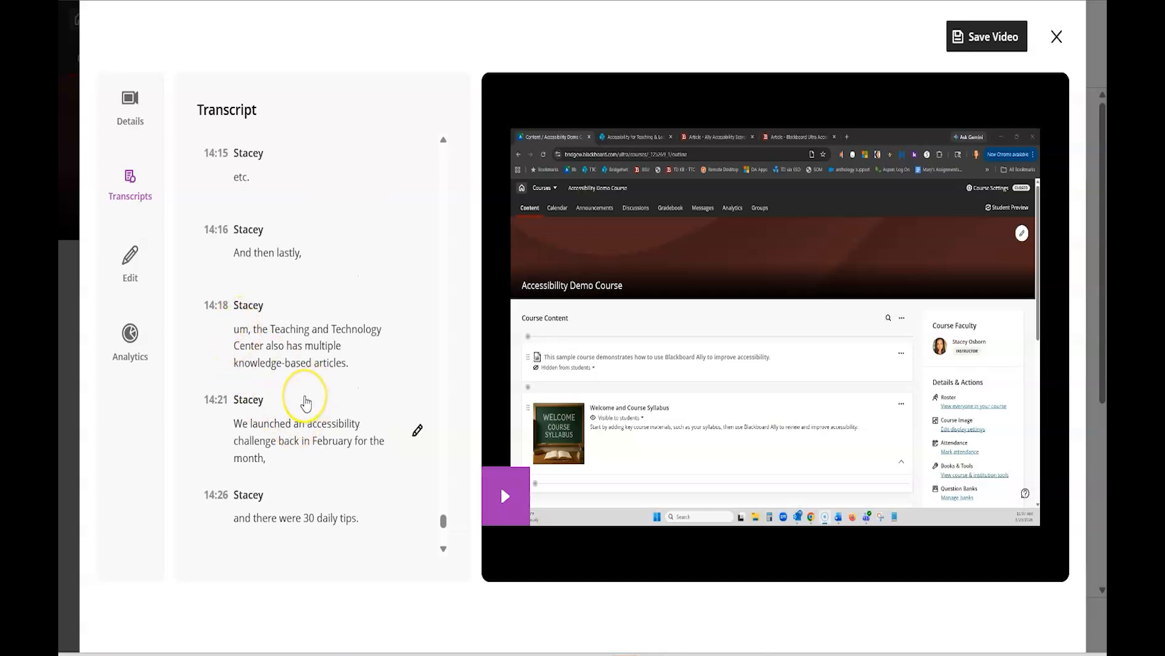
scroll(306, 403, "down", 10)
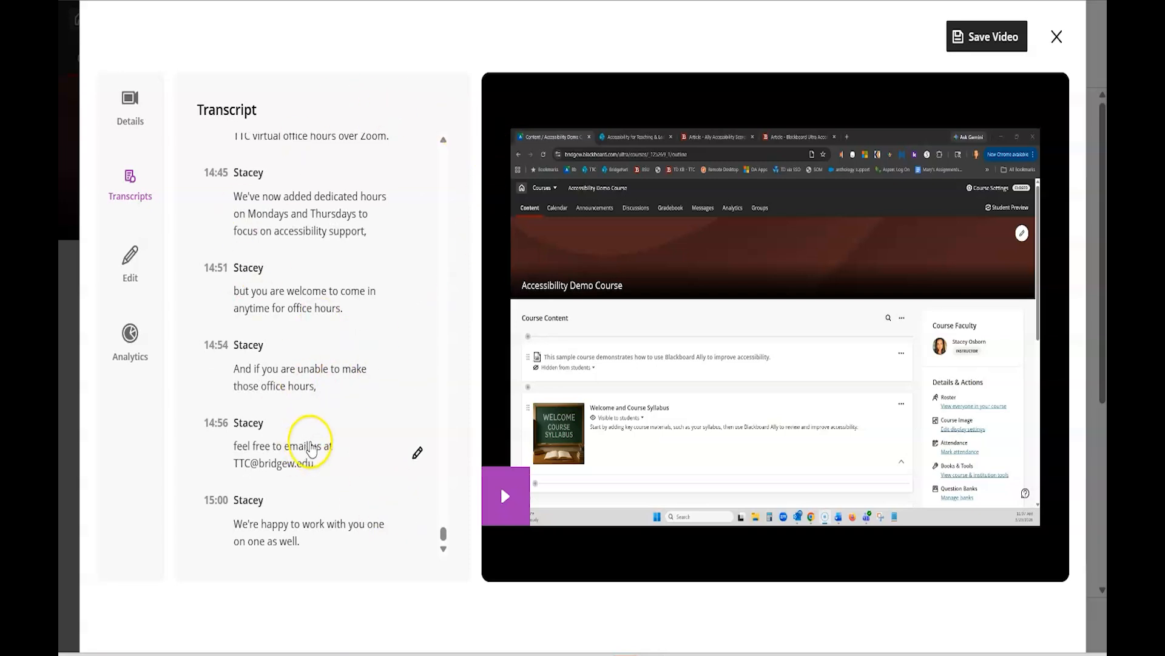
left_click(127, 259)
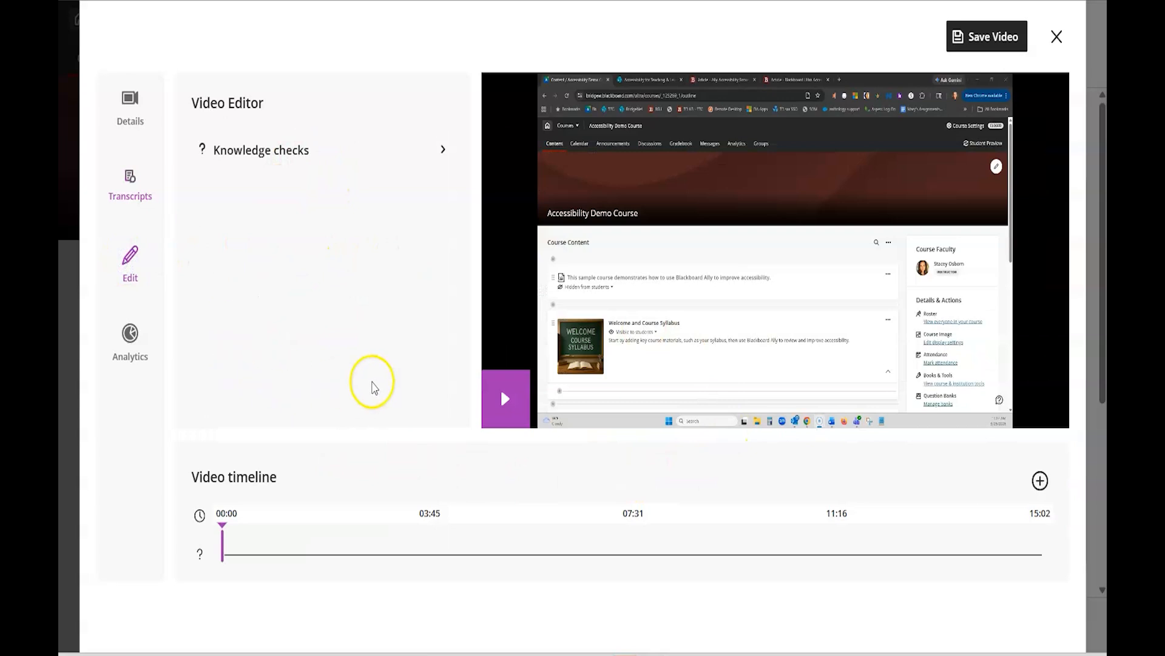
left_click(130, 344)
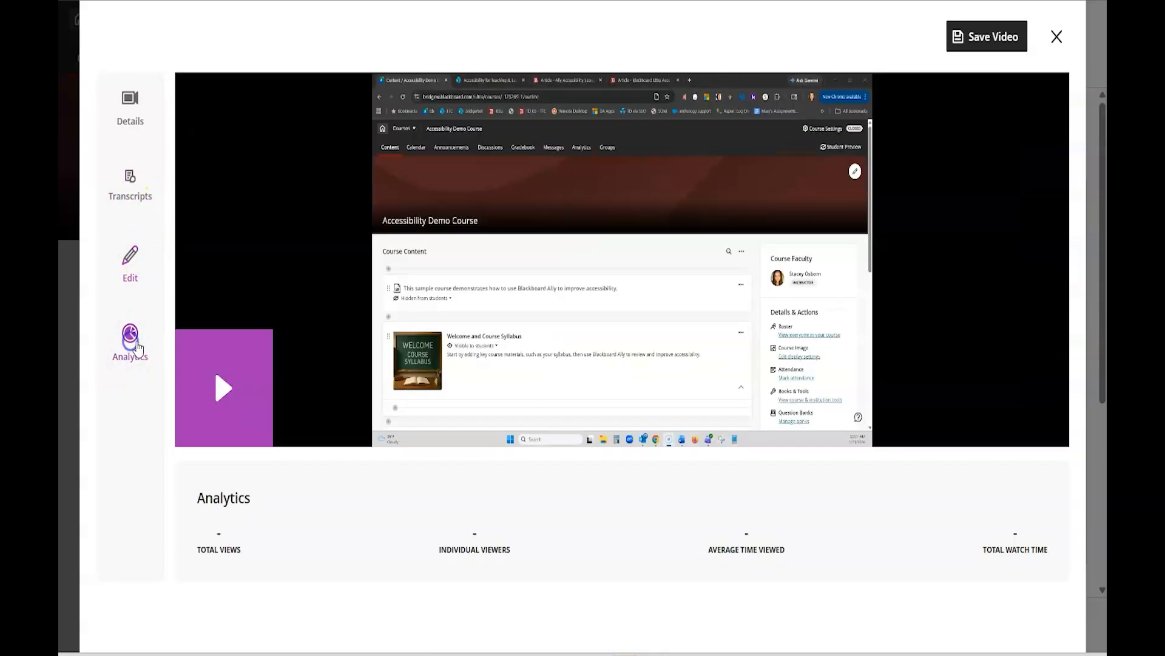
Step: In the video details, change the video's title to "Using Blackboard Ally to improve course accessibility"
left_click(130, 108)
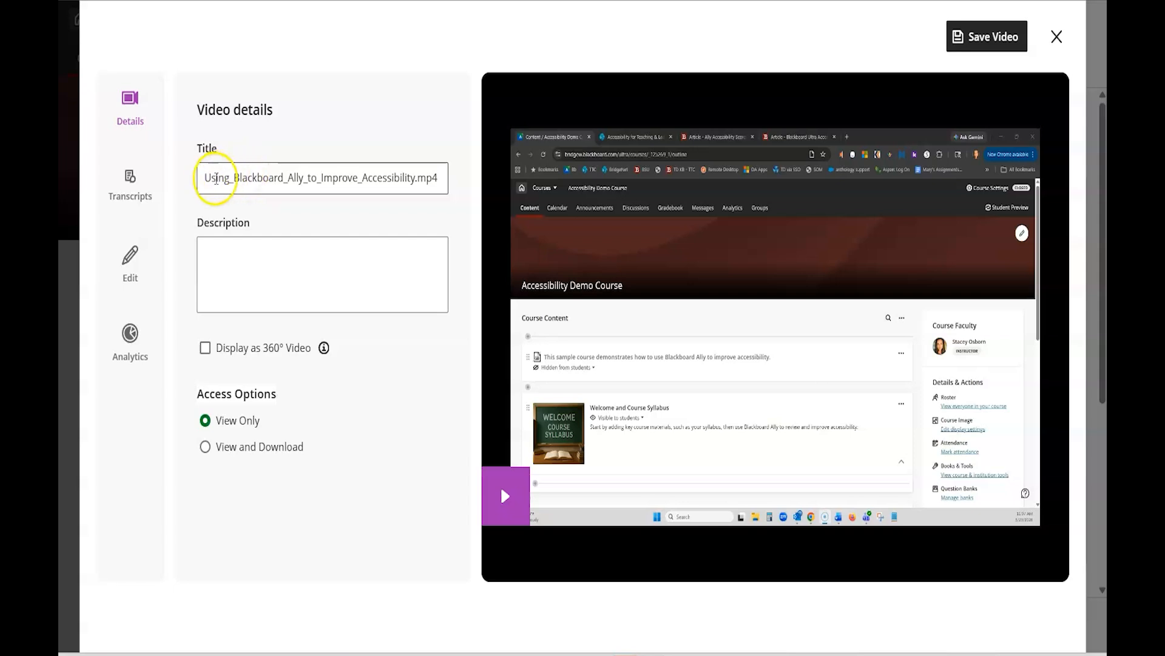
triple_click(217, 179)
type("Using Blackboard Al")
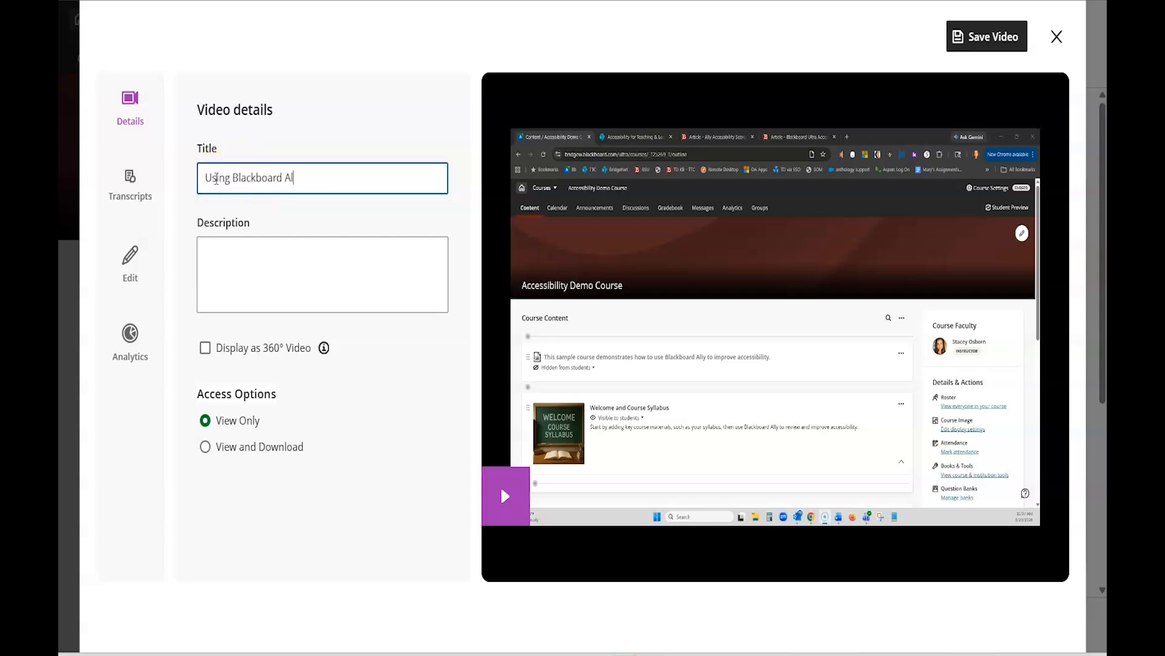
type("ly to improve course accessibility")
Step: Give the video the description "Watch this video before class on 4/16" and save the video
left_click(311, 250)
type("Watch this video before class on")
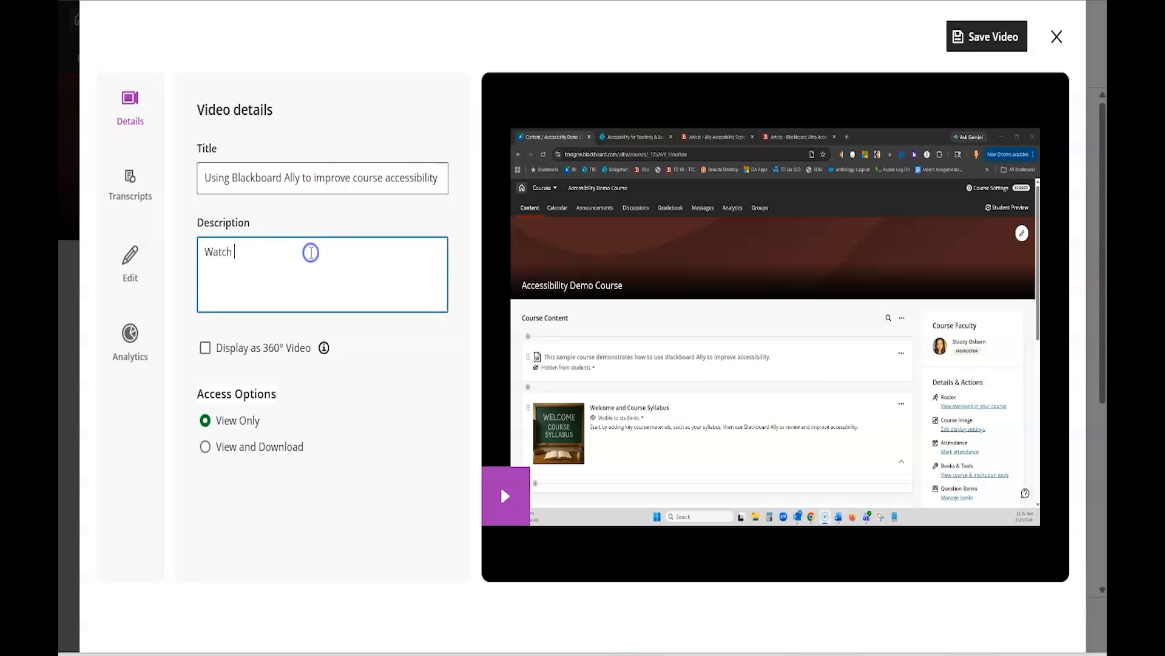
type(" 4/16")
left_click(989, 36)
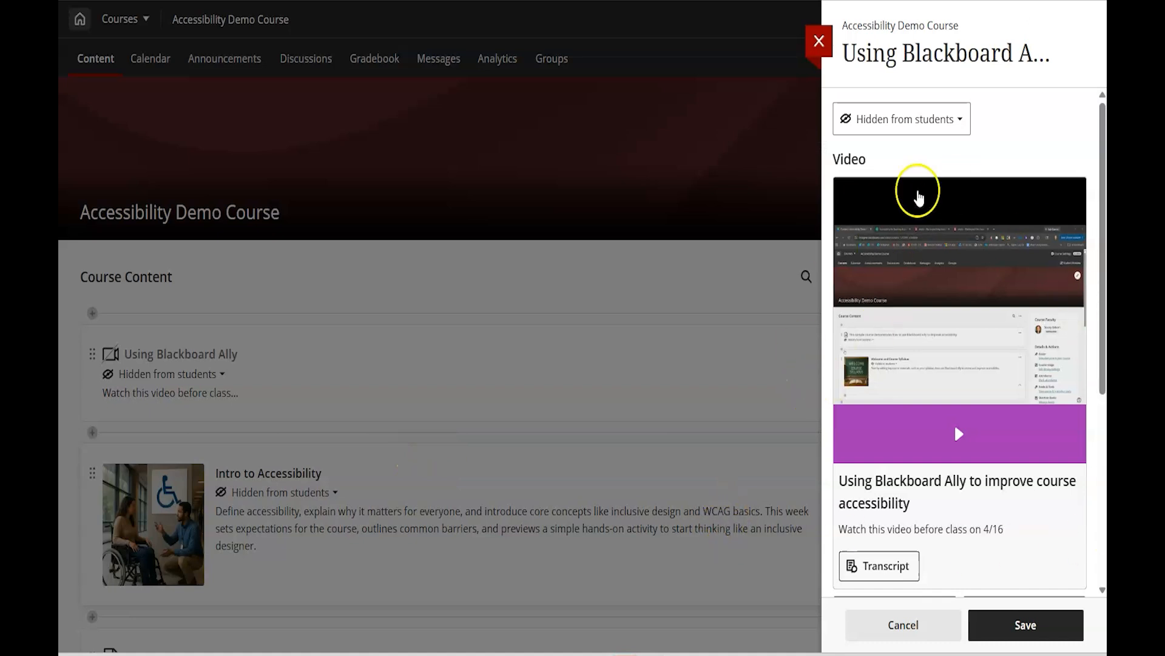
Step: Set the Using Blackboard Ally item to Visible to students and save the item
left_click(949, 131)
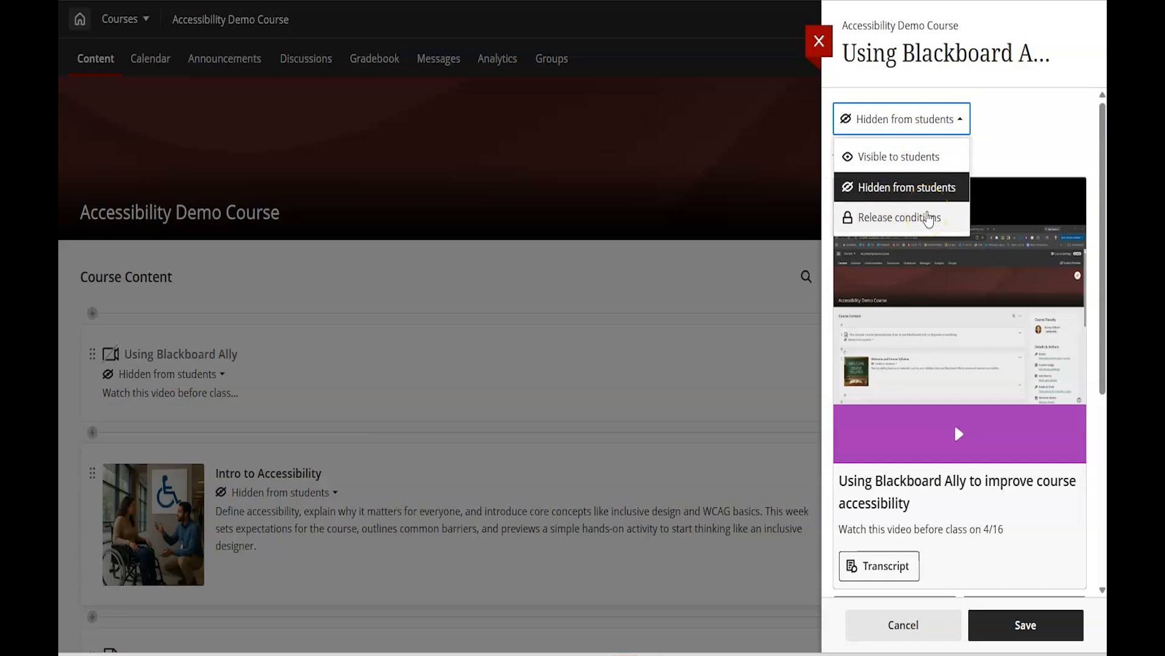
left_click(910, 156)
left_click(1025, 624)
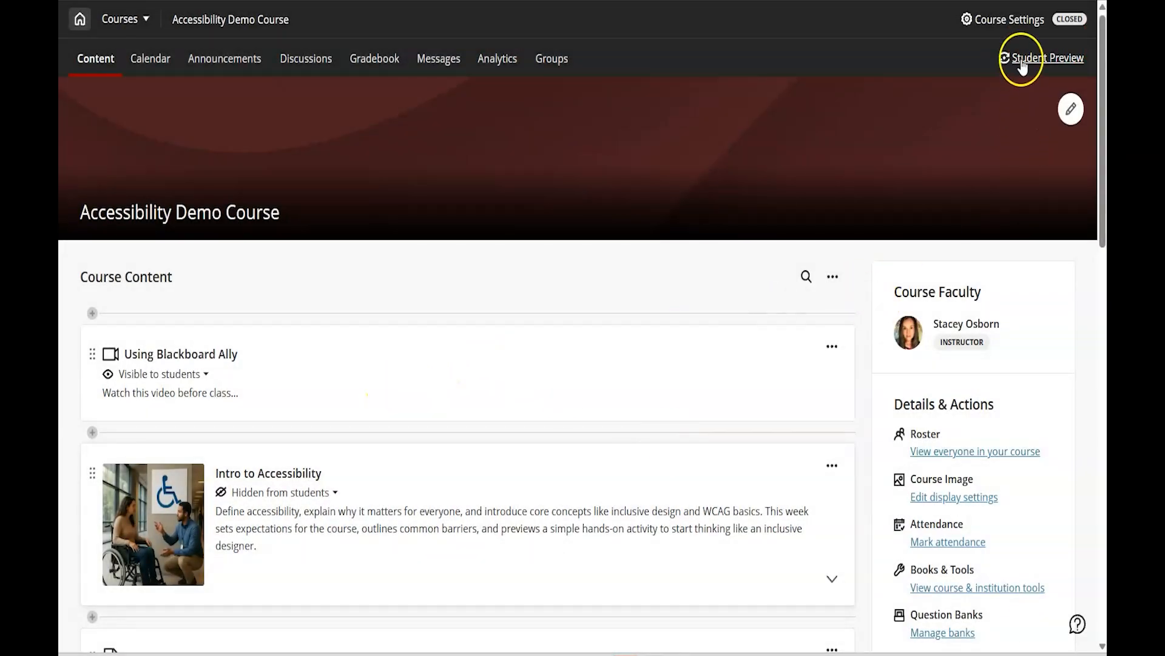
Step: Preview the course as a student and open the Using Blackboard Ally item to view its video, title and description
left_click(1023, 61)
left_click(617, 277)
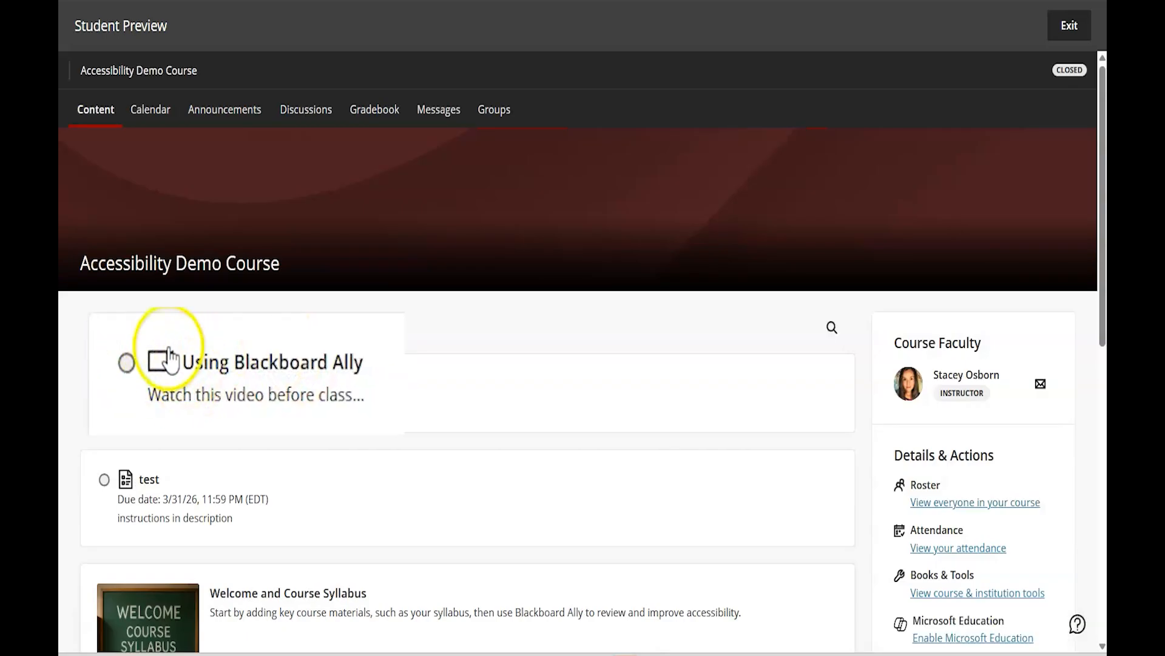
left_click(285, 364)
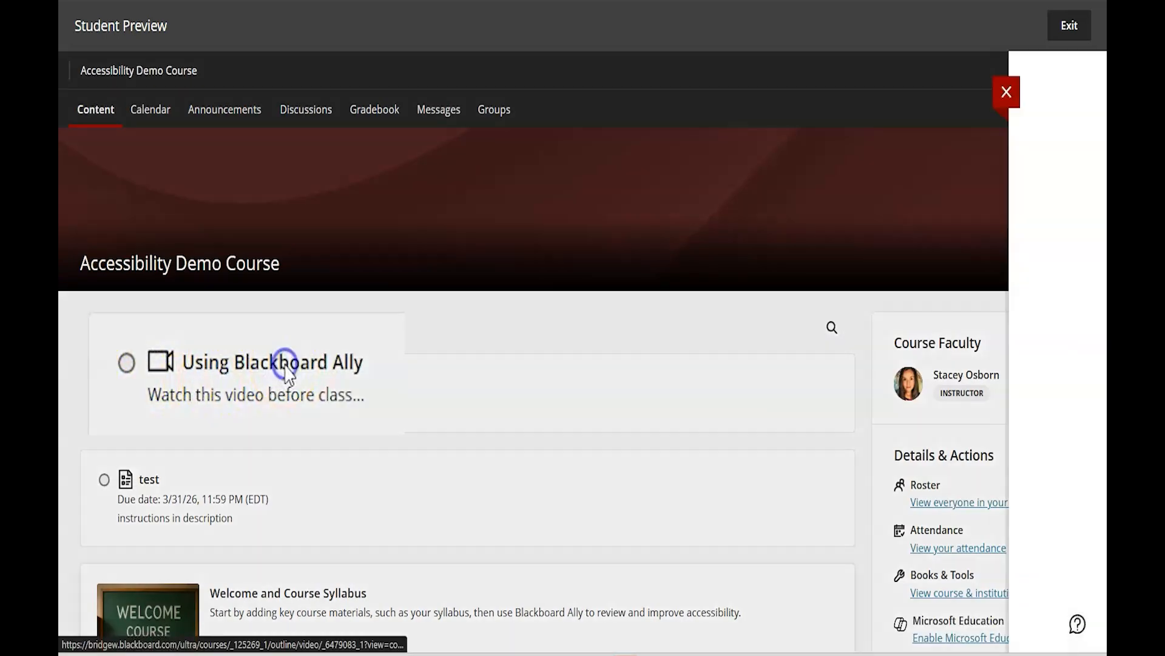
scroll(224, 394, "down", 1)
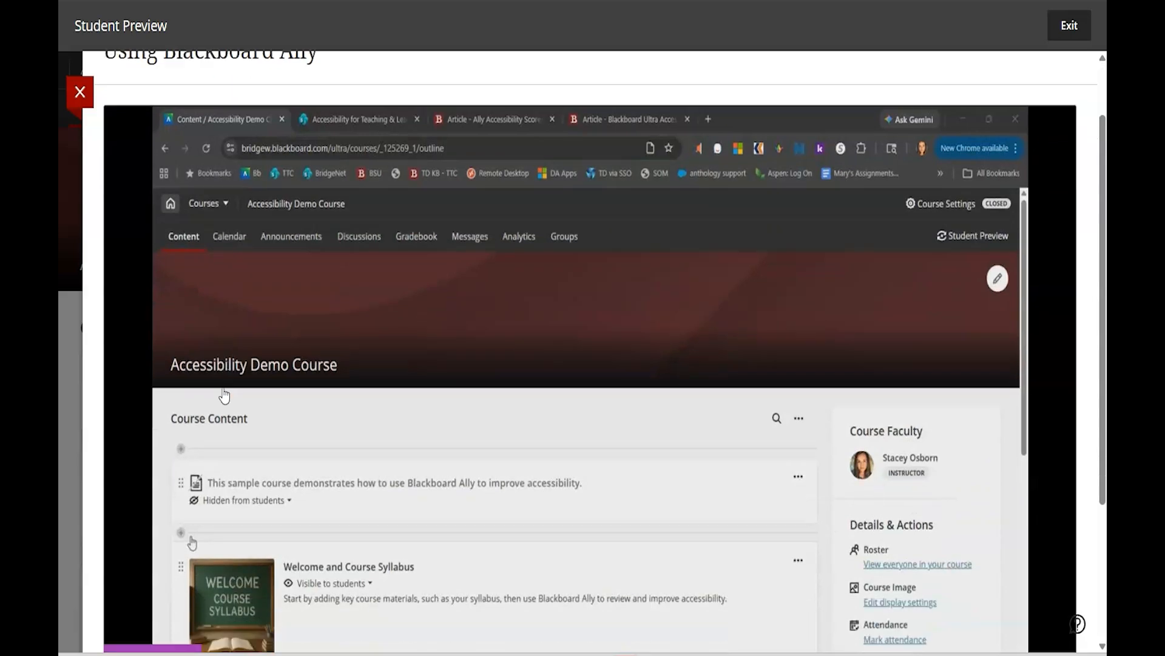
scroll(224, 395, "down", 3)
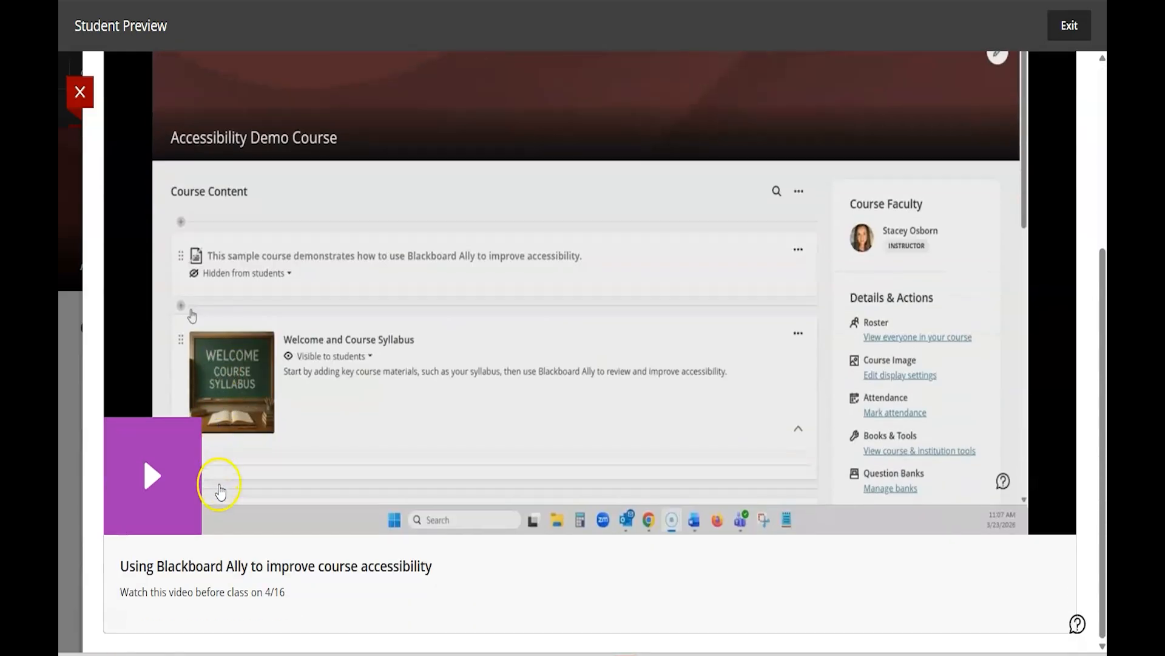
Step: Play the video briefly, pause it, and display its transcript beside the player to read through the entries
left_click(157, 490)
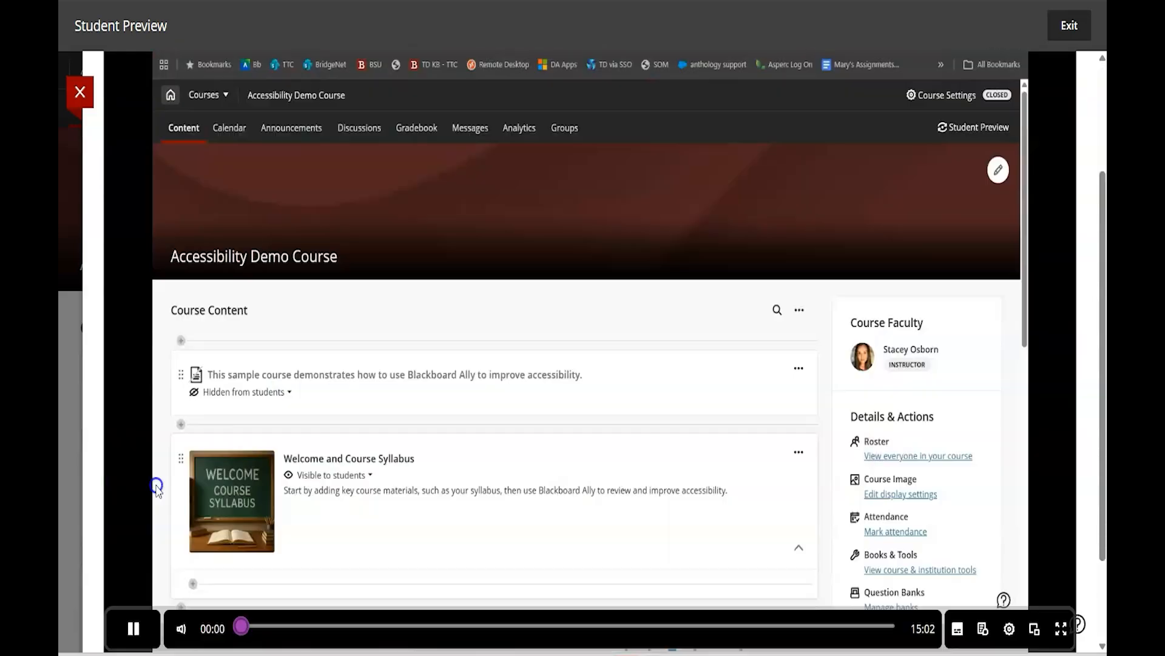
left_click(133, 628)
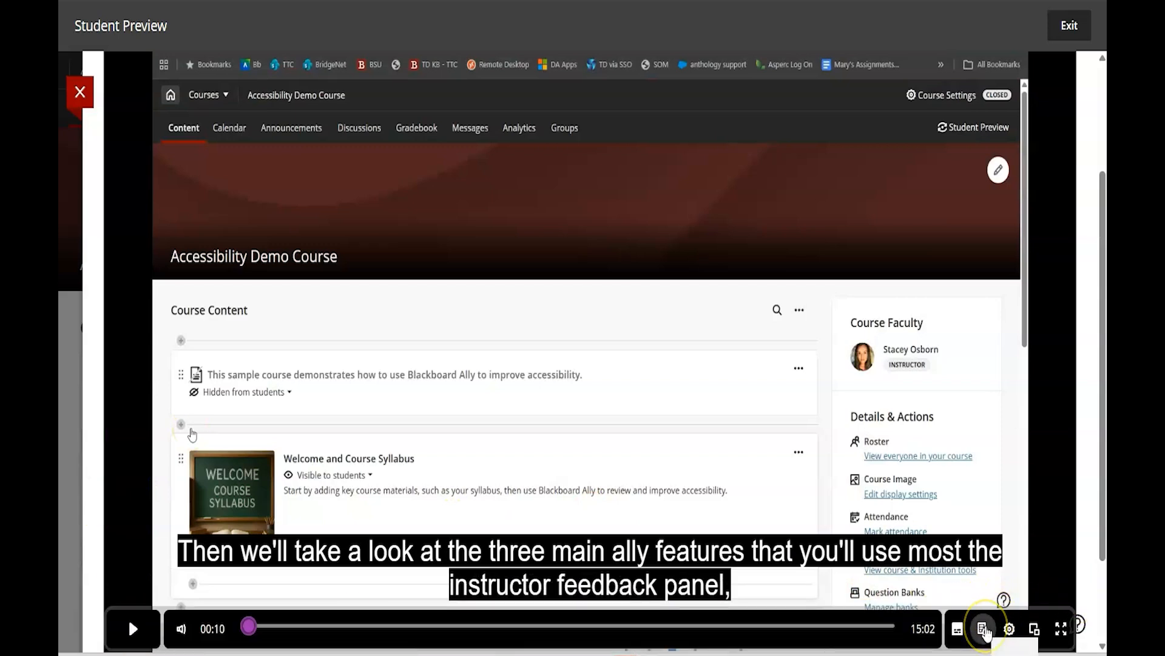
left_click(983, 629)
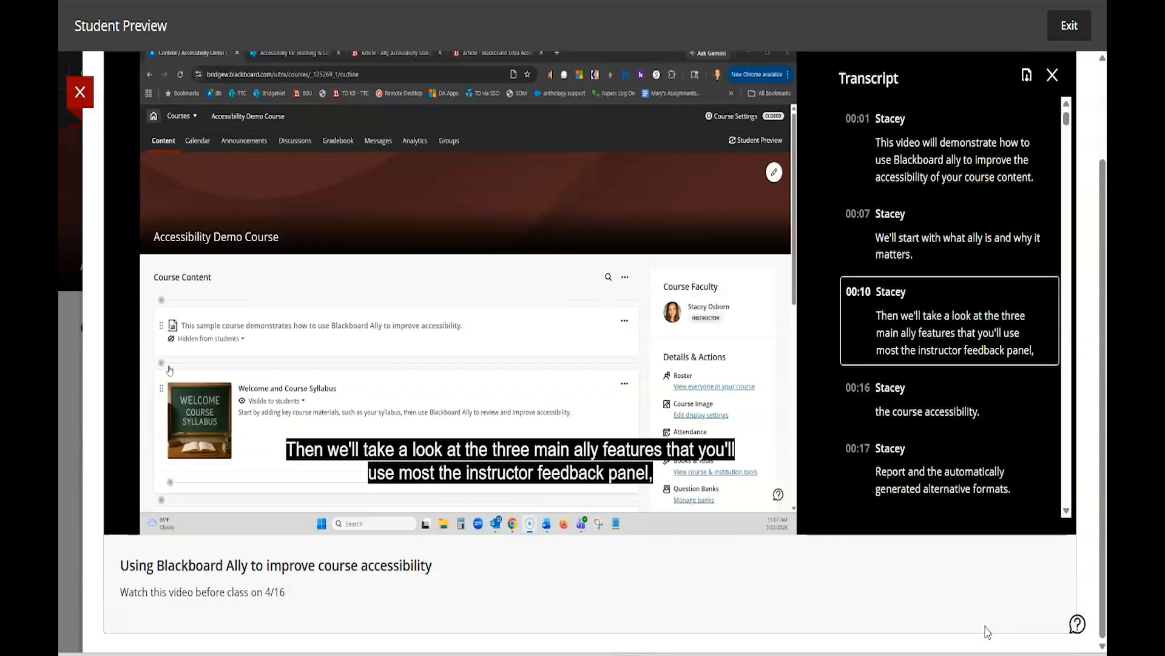
scroll(934, 201, "down", 3)
scroll(935, 236, "down", 12)
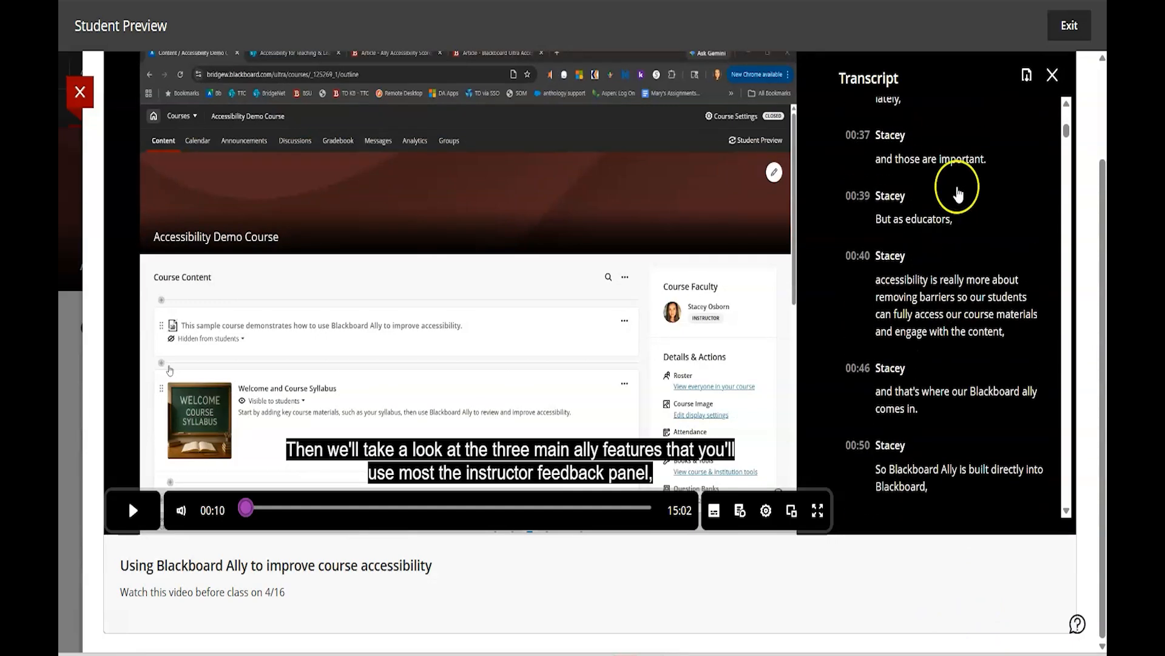